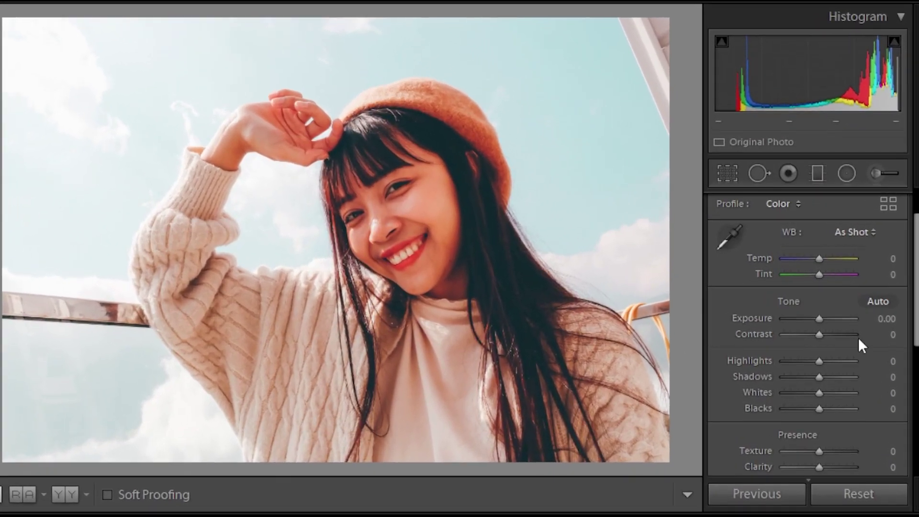
Step: Set Exposure to -0.42, Contrast to +25 and Highlights to -22 in the Basic panel
left_click(879, 312)
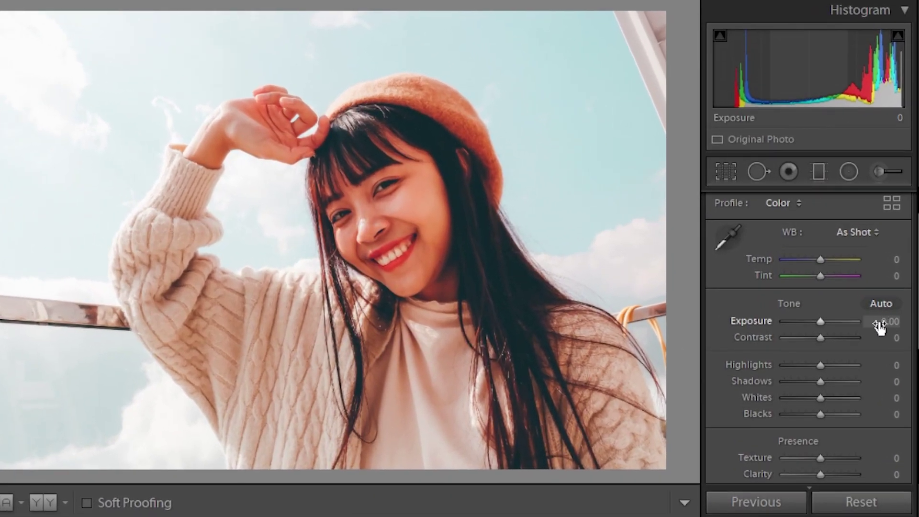
key("BackSpace")
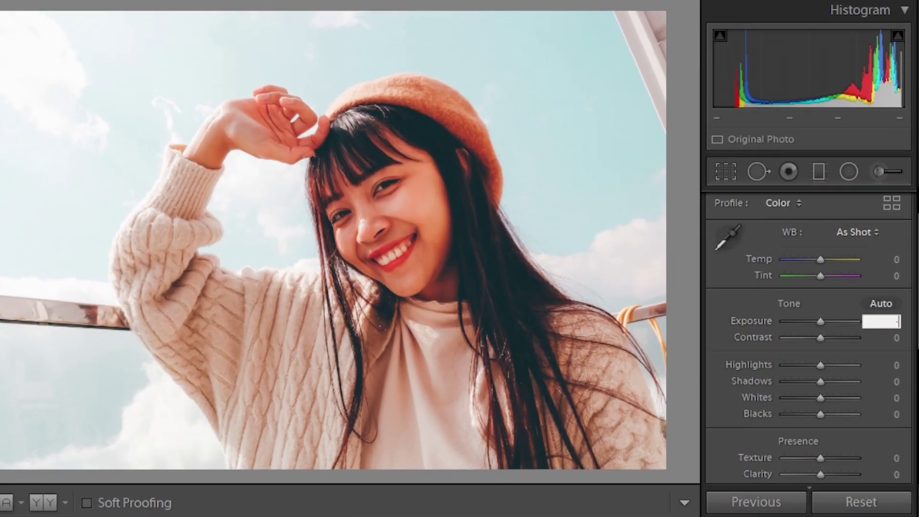
type("-0.4")
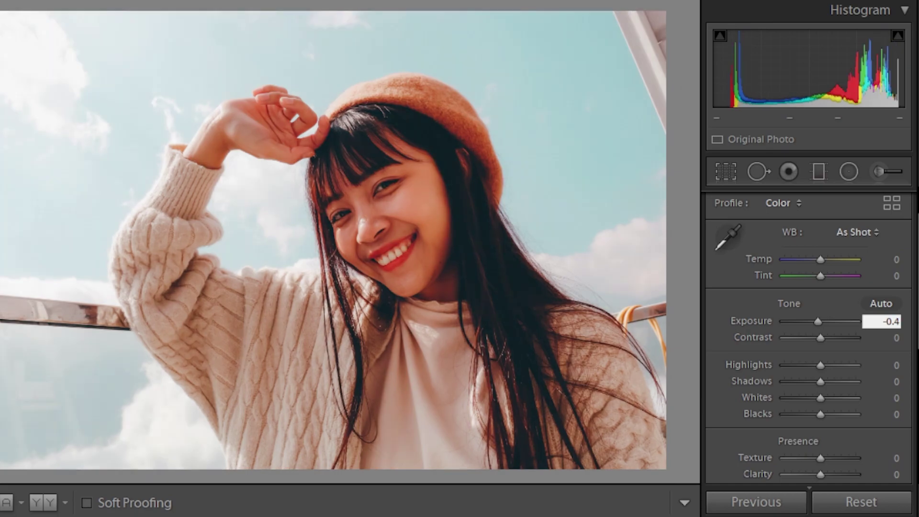
type("2")
key("Return")
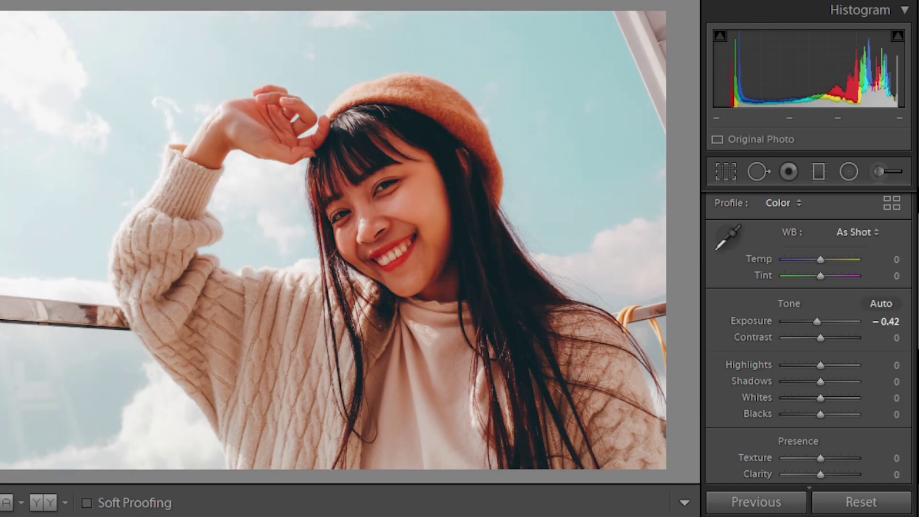
left_click(897, 338)
type("25")
key("Return")
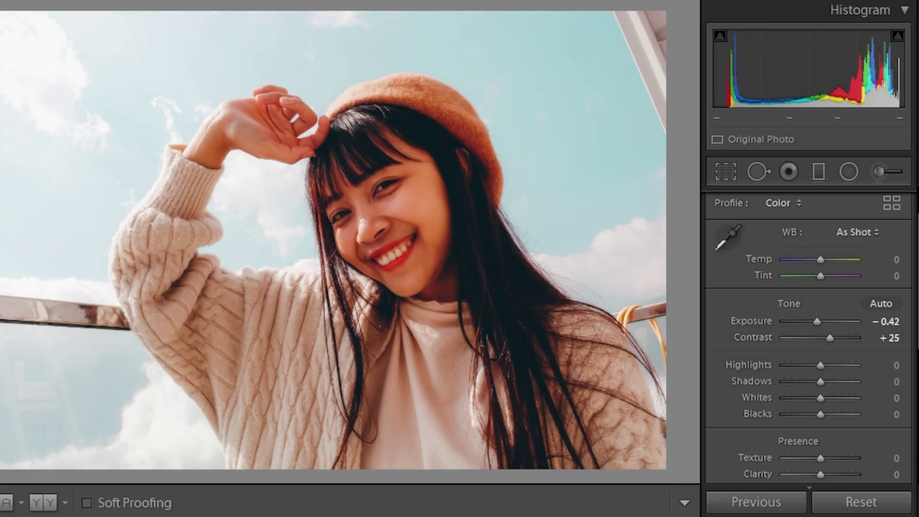
left_click(894, 365)
type("-22")
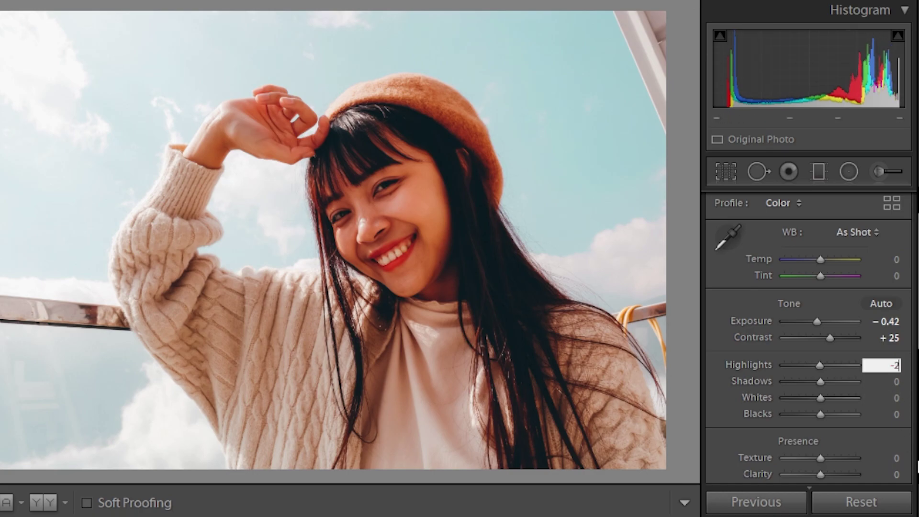
key("Return")
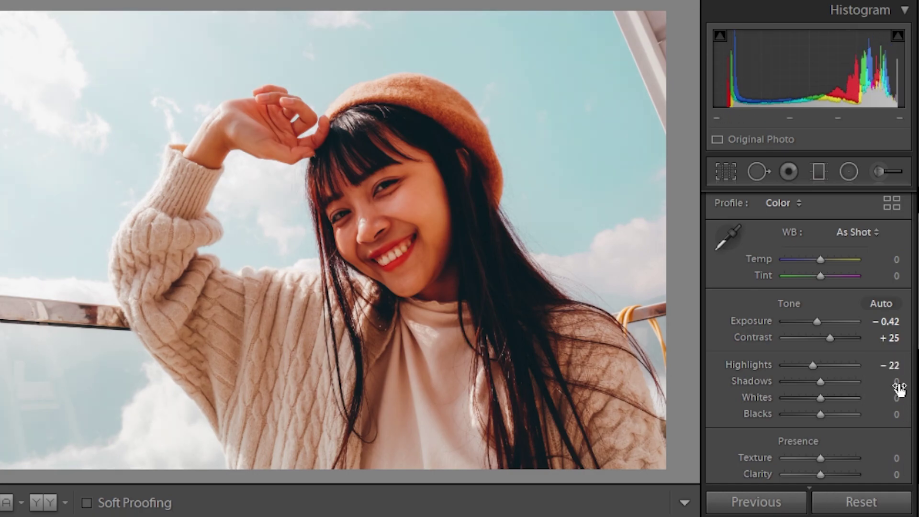
Step: Try a Shadows value, then leave Shadows at 0
left_click(894, 381)
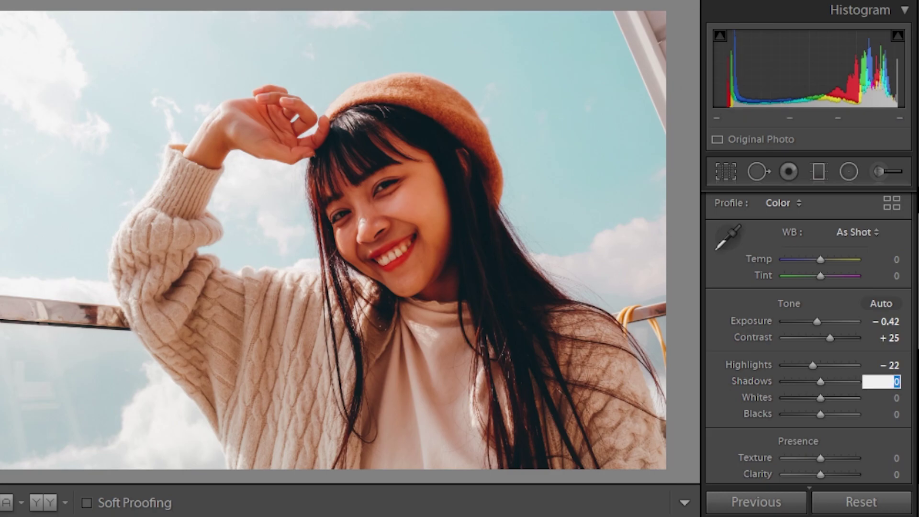
type("80")
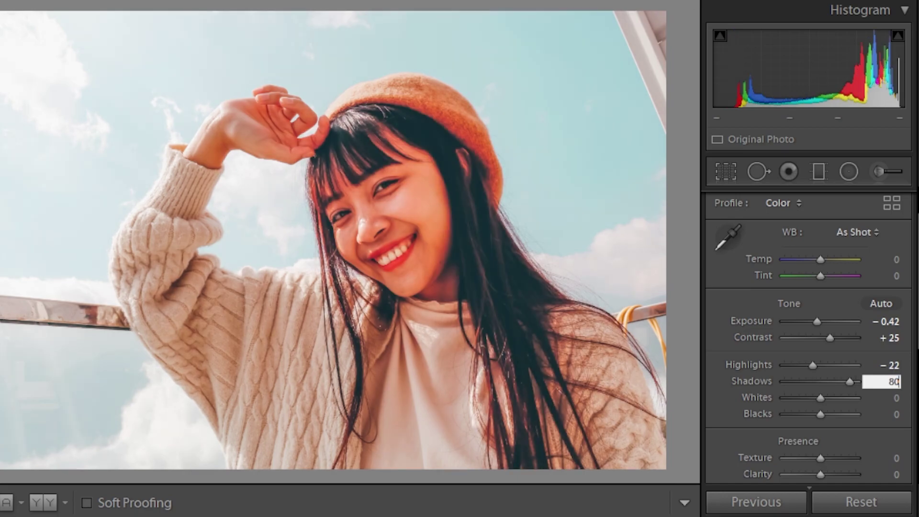
key("BackSpace")
key("BackSpace")
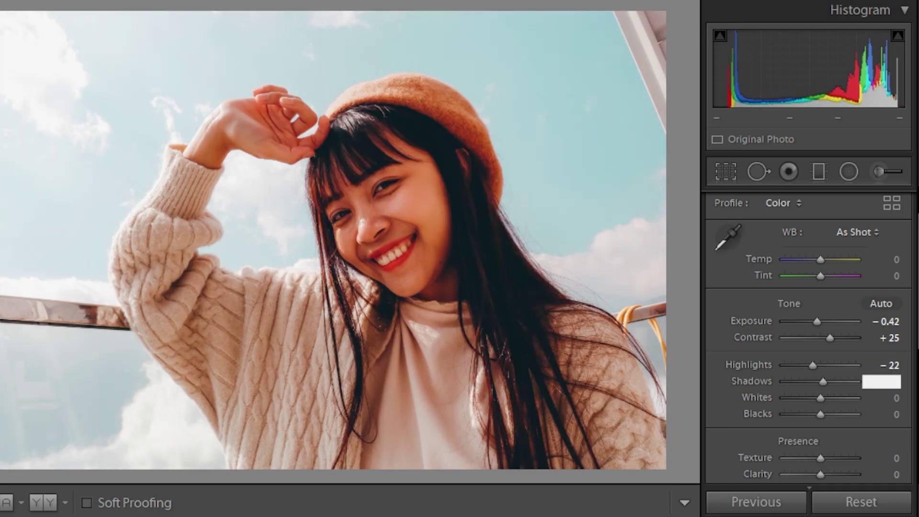
key("Return")
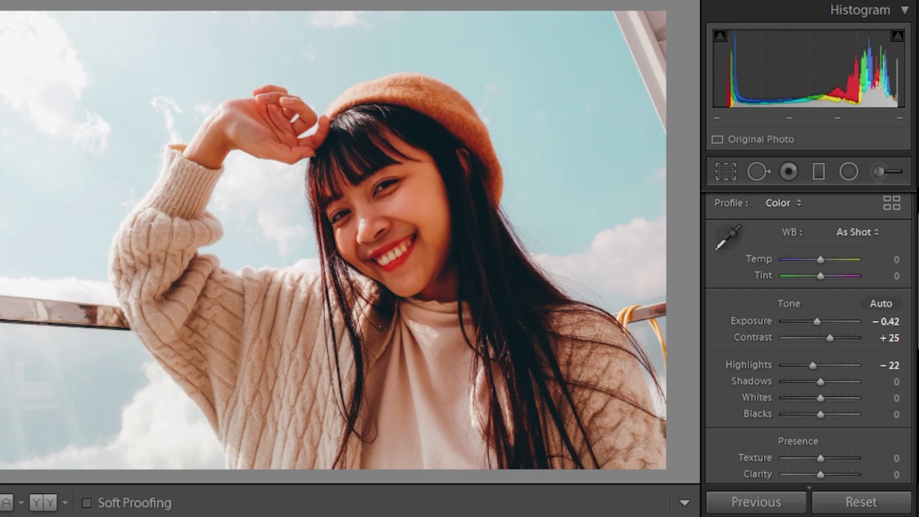
Step: Set Whites to -13 and Blacks to +26
left_click(882, 399)
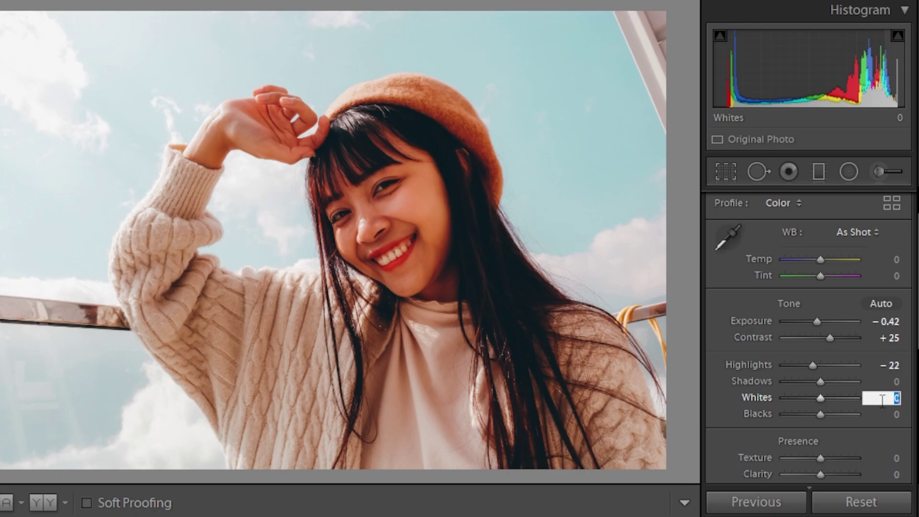
type("-1")
key("Return")
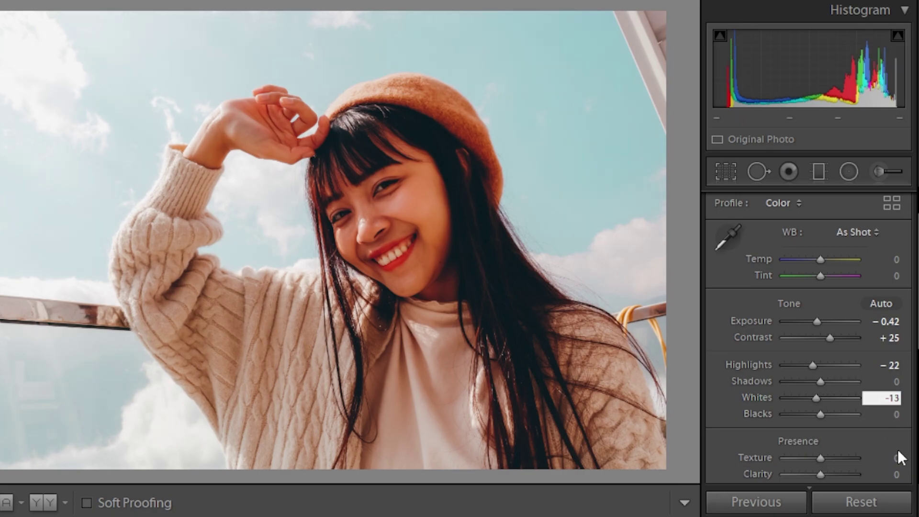
type("3")
key("Return")
left_click(891, 415)
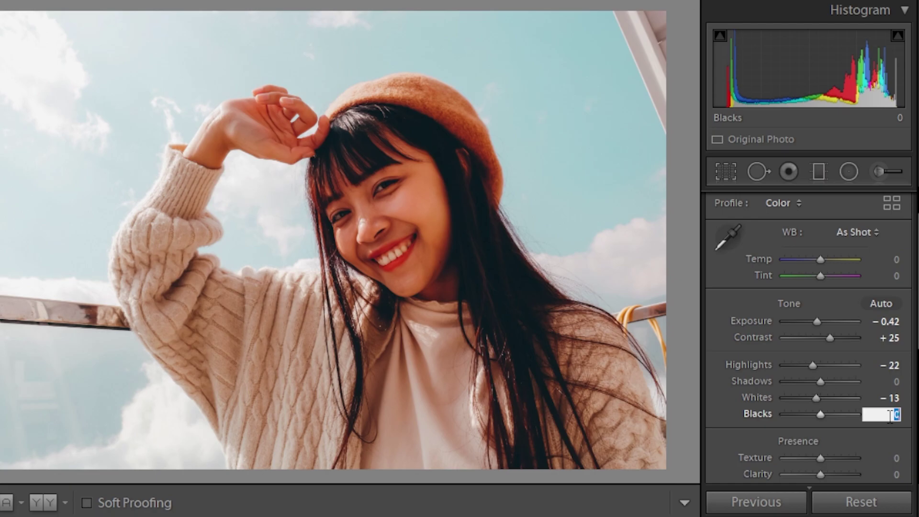
type("26")
key("Return")
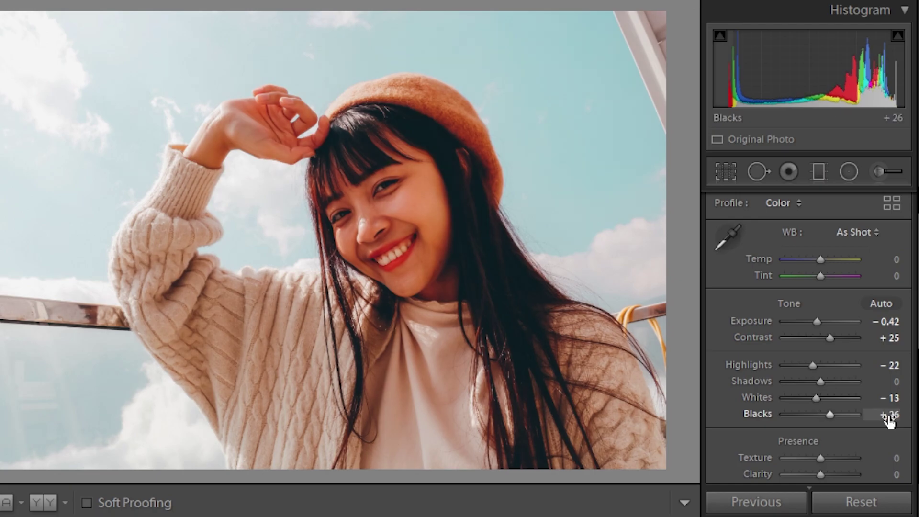
scroll(888, 419, "down", 3)
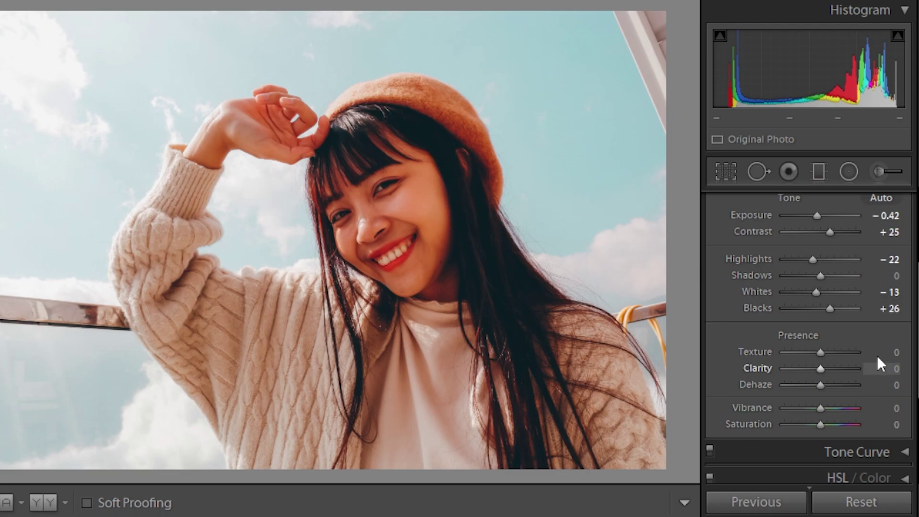
scroll(914, 256, "up", 3)
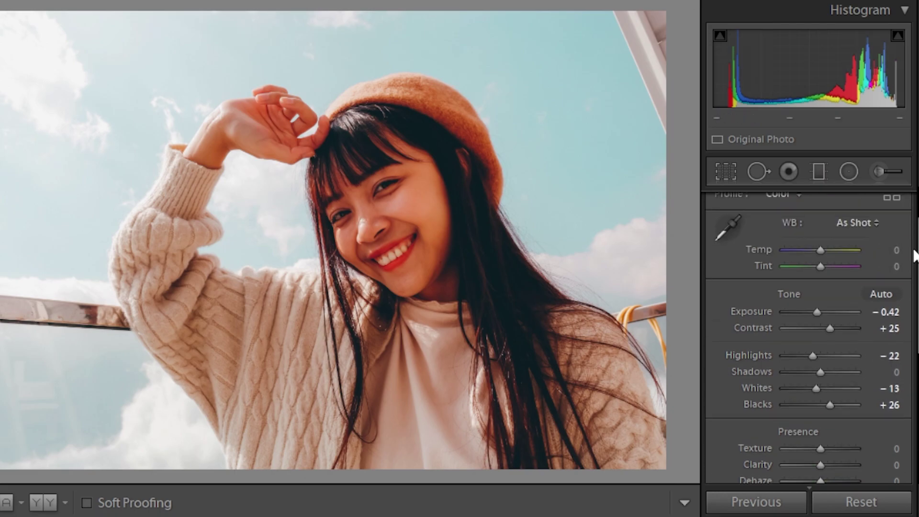
scroll(914, 256, "up", 2)
Step: Set white balance Temp to -5, after trying +10 and -10, and Tint to +5
left_click(894, 303)
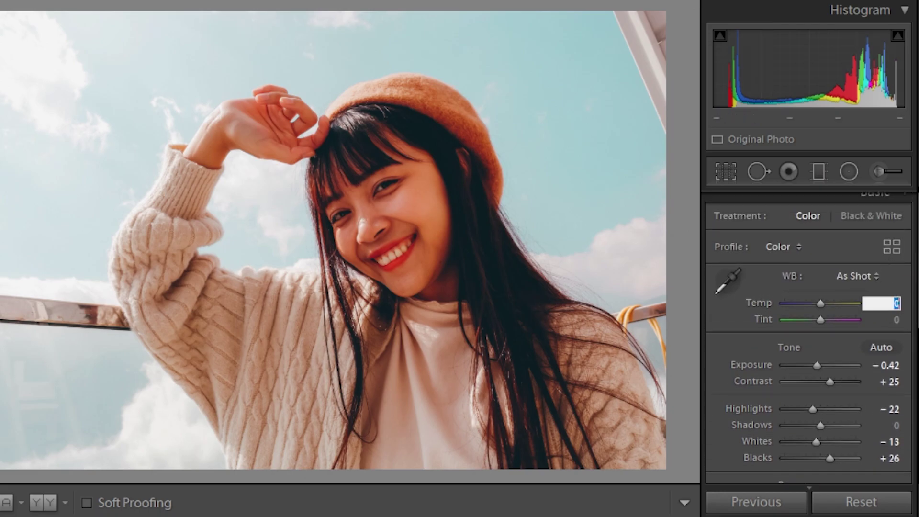
type("10")
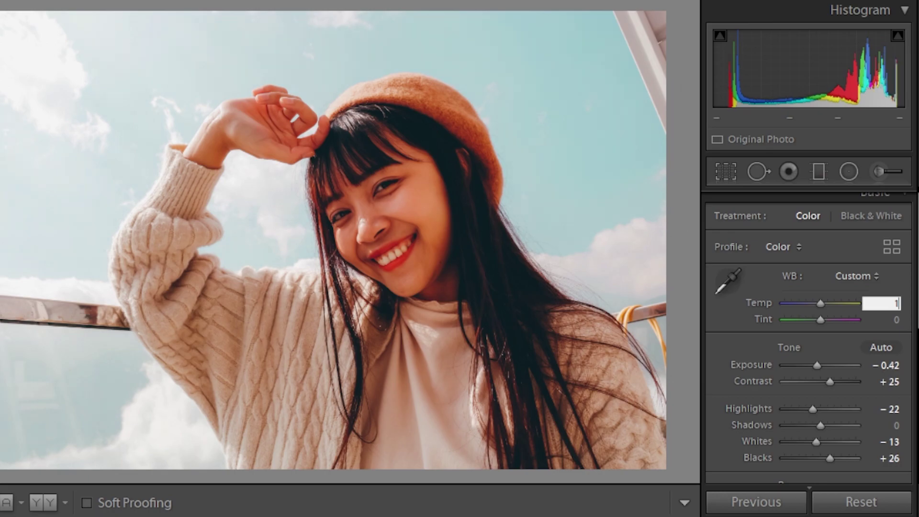
key("Return")
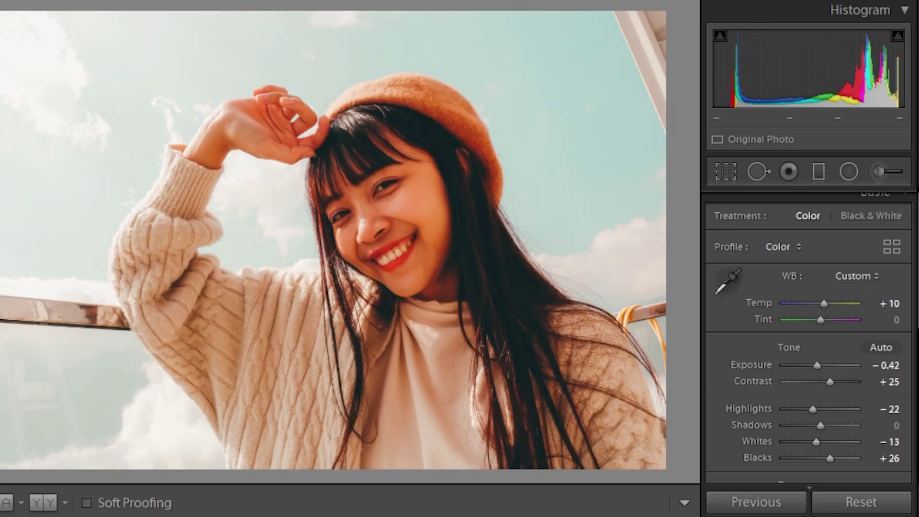
left_click(890, 306)
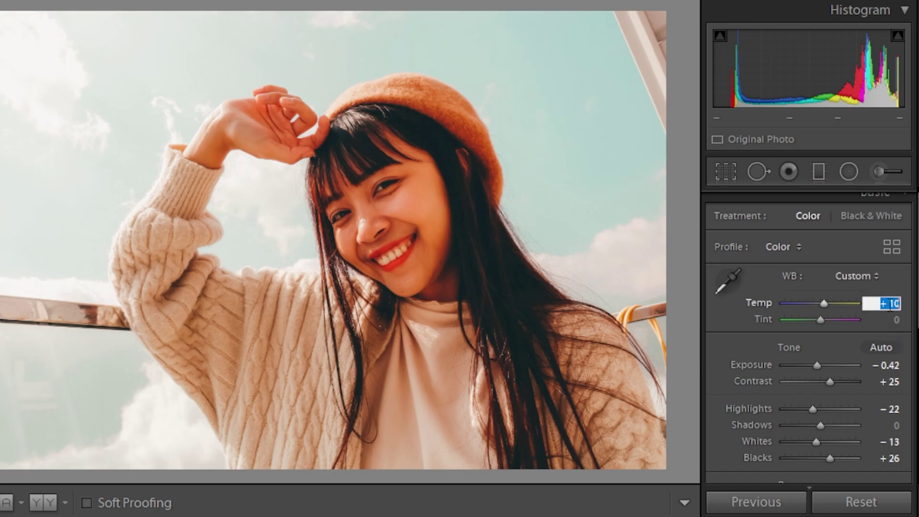
type("-10")
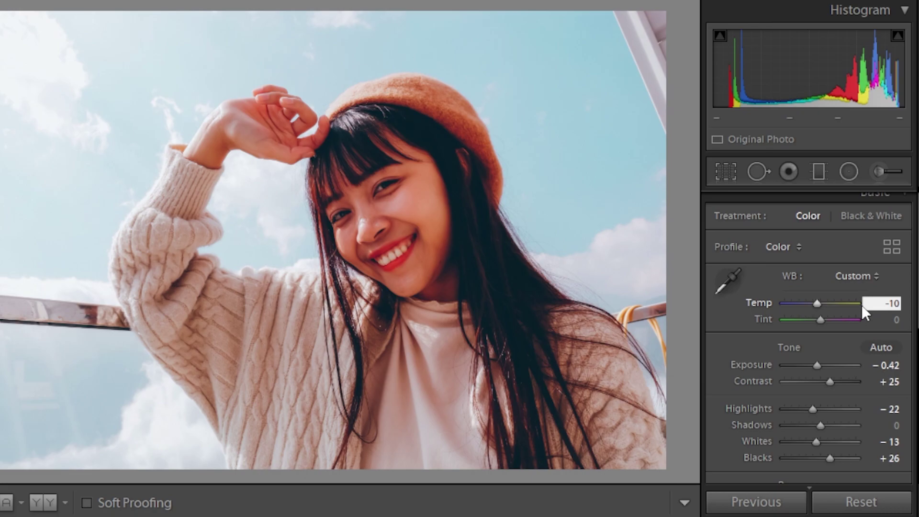
key("Return")
type("-5")
key("Return")
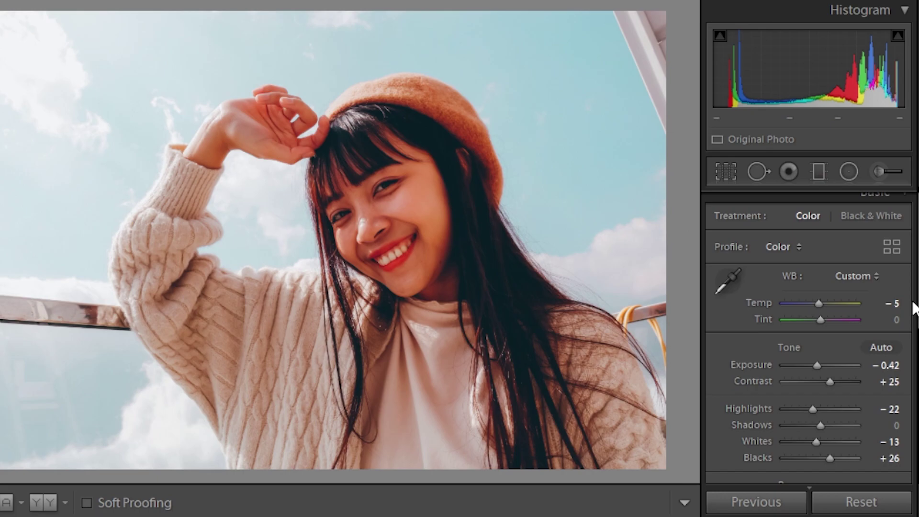
left_click(896, 319)
type("5")
key("Return")
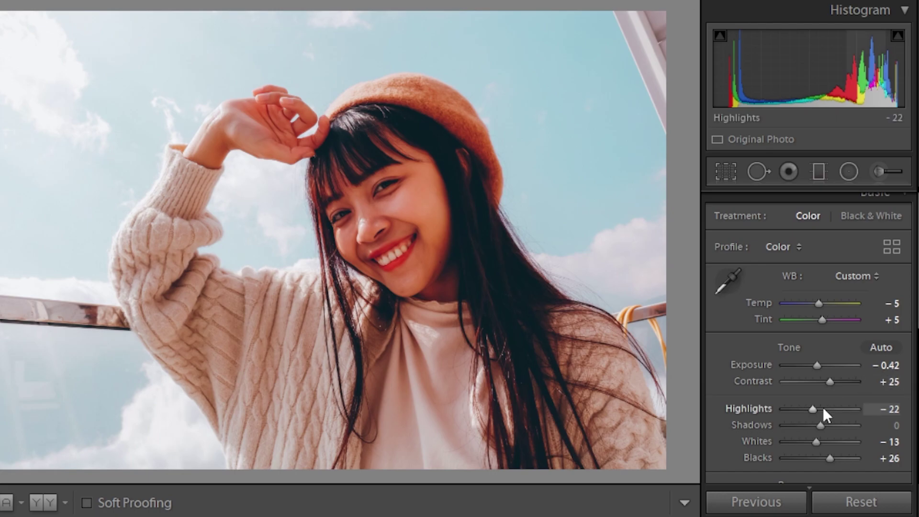
scroll(823, 407, "down", 3)
Step: Set Vibrance to +10 and Saturation to -25 in the Basic panel
left_click(883, 400)
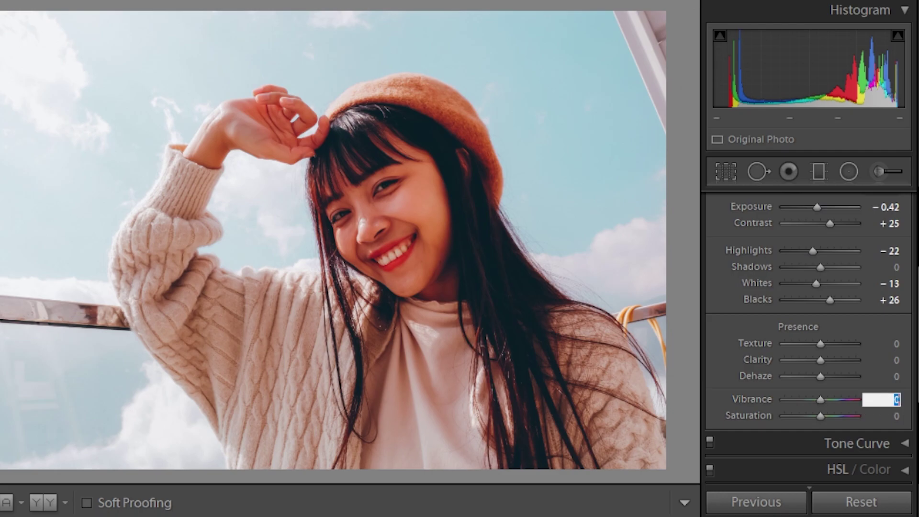
type("10")
key("Return")
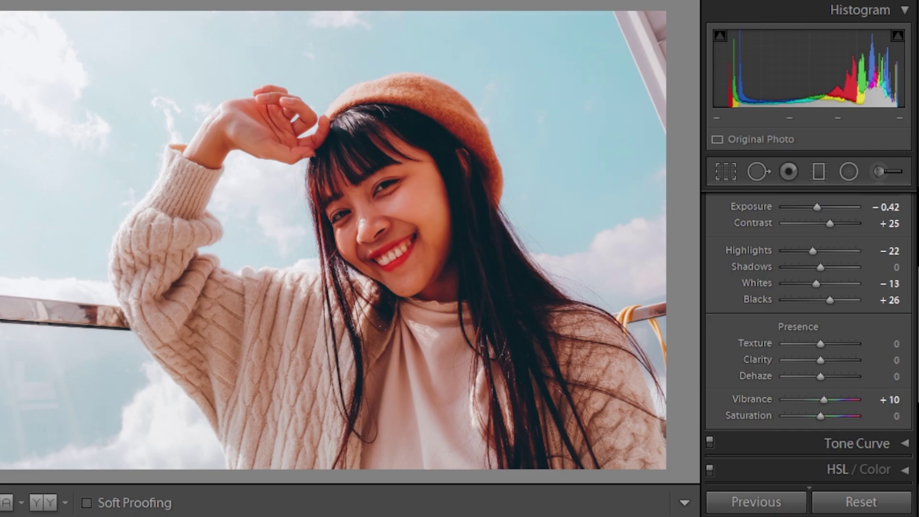
left_click(894, 415)
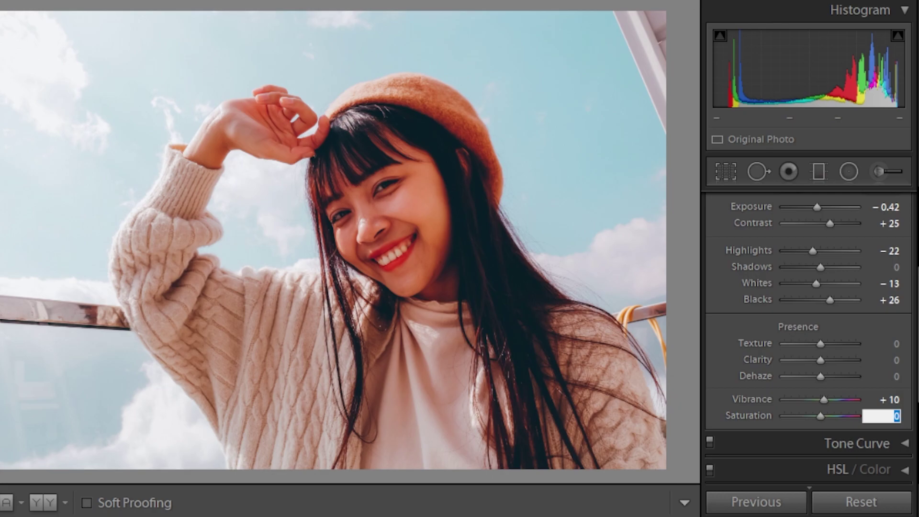
type("-25")
key("Return")
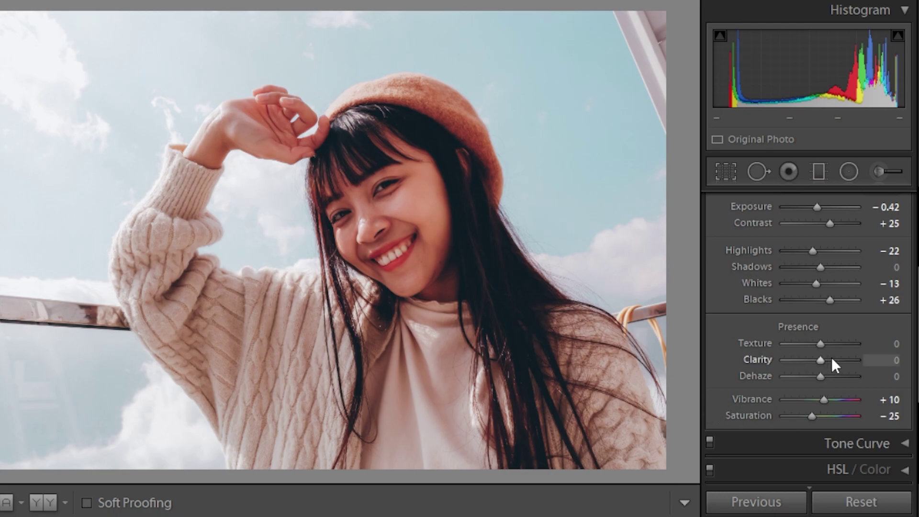
scroll(852, 250, "up", 3)
scroll(851, 248, "up", 2)
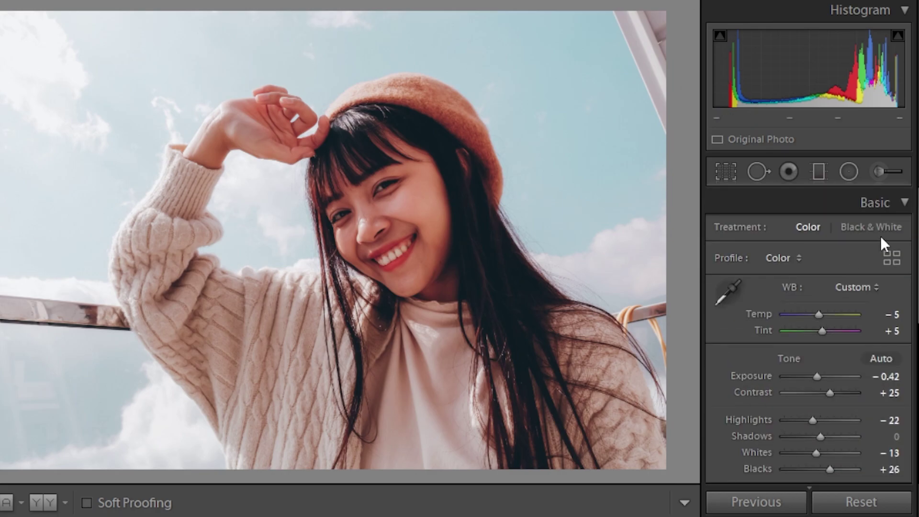
Step: Collapse Basic, expand HSL/Color and set the Red Hue to -28
left_click(895, 205)
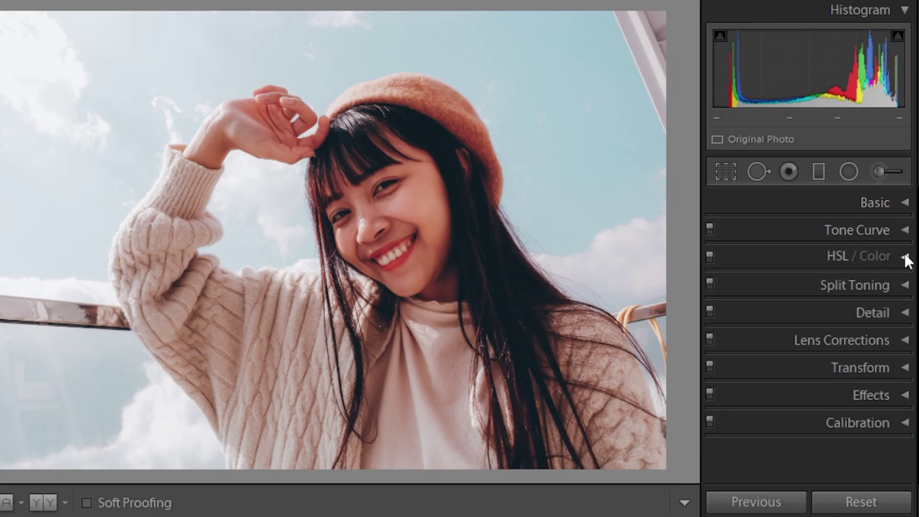
left_click(905, 257)
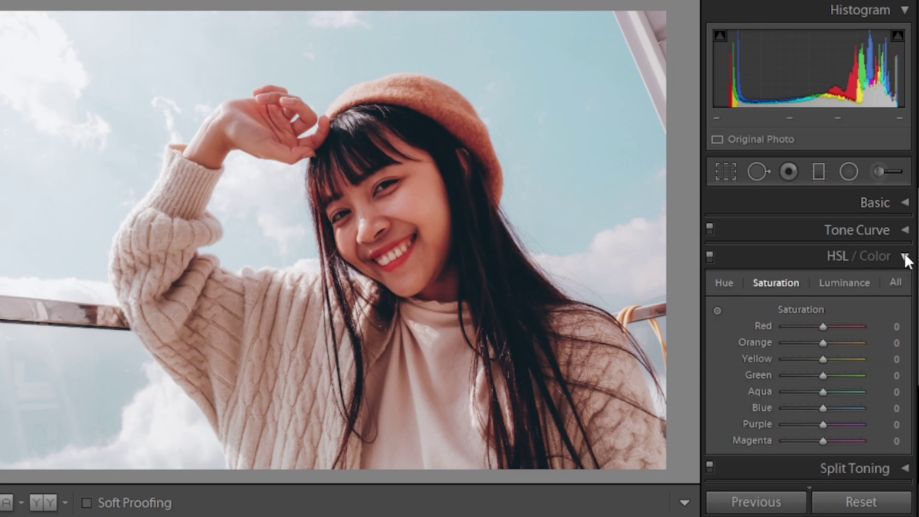
left_click(729, 285)
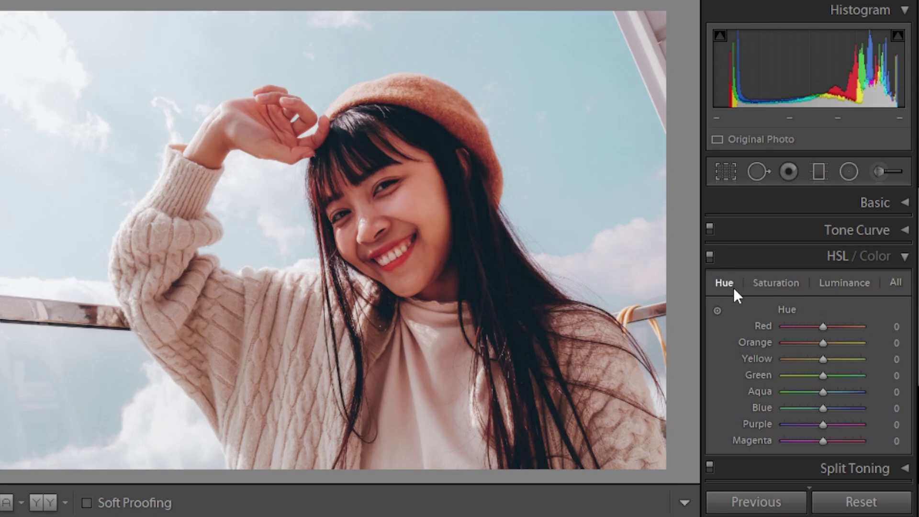
left_click(897, 326)
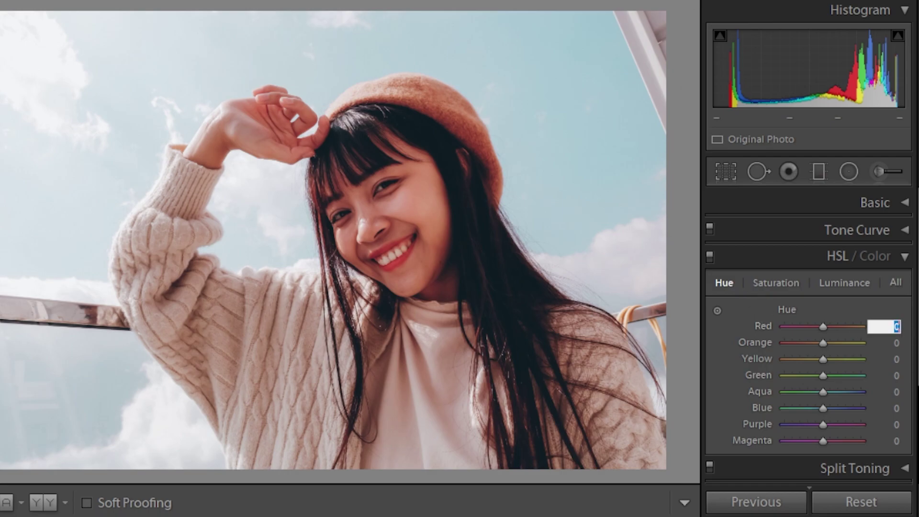
type("-28")
key("Return")
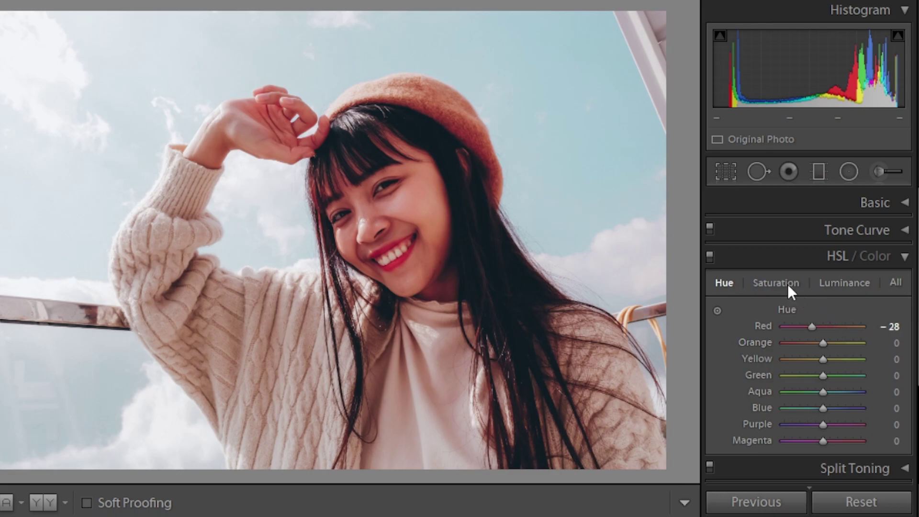
Step: Set Red Saturation to +26 and Red Luminance to +48
left_click(785, 284)
left_click(893, 328)
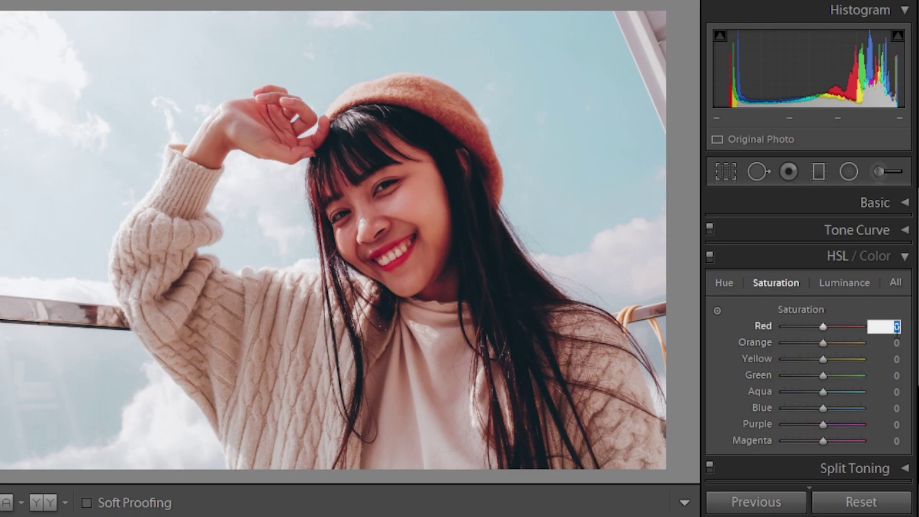
type("26")
key("Return")
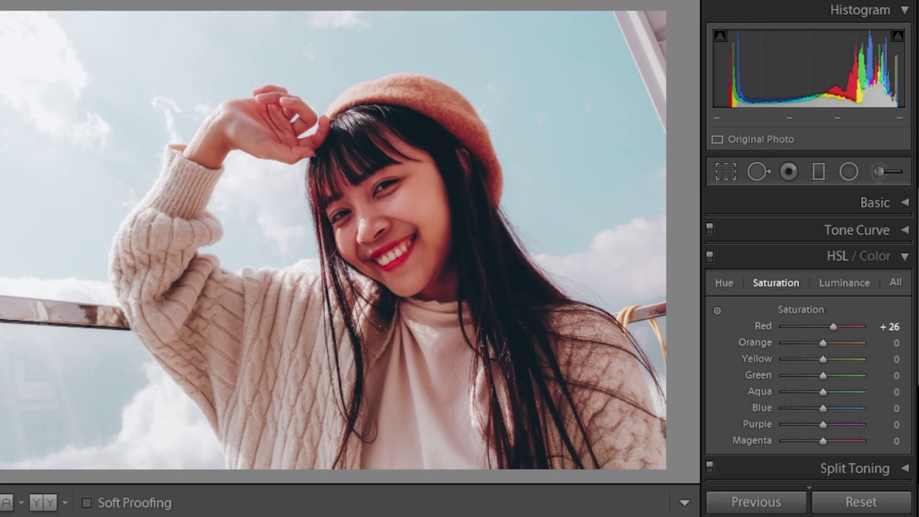
left_click(854, 283)
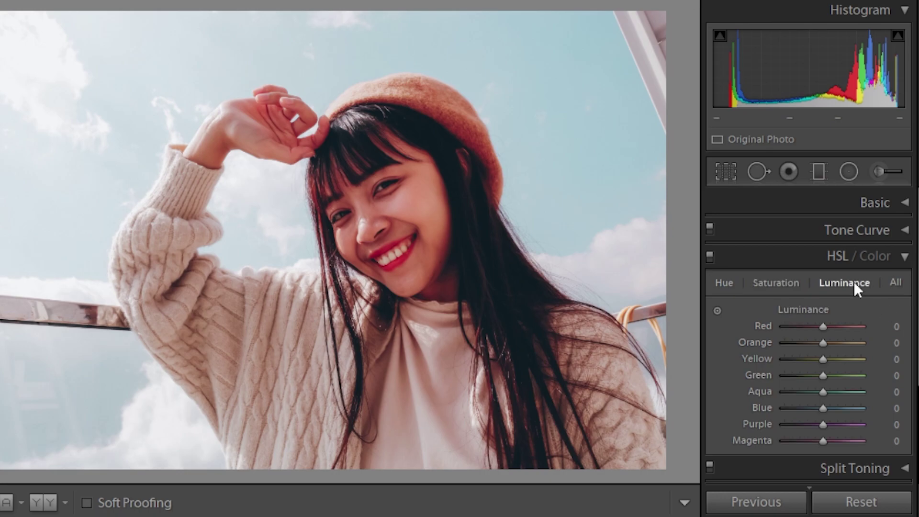
left_click(892, 328)
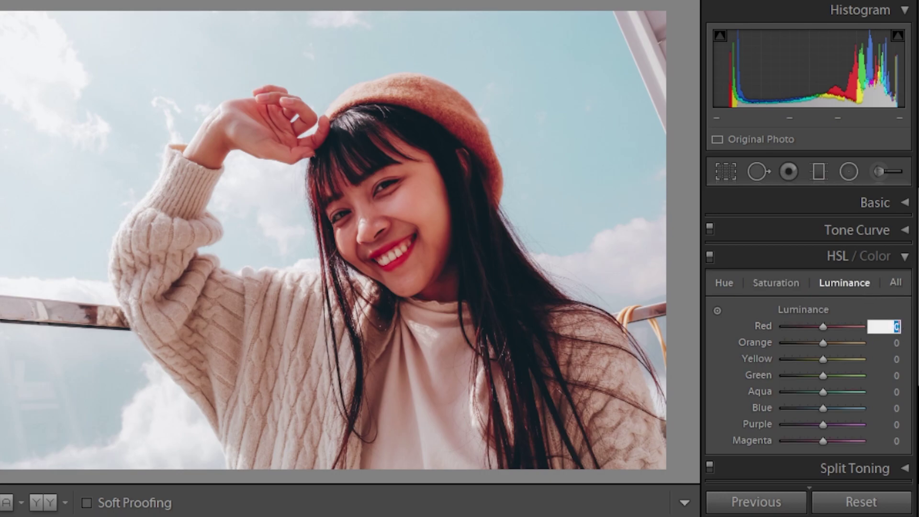
type("48")
key("Return")
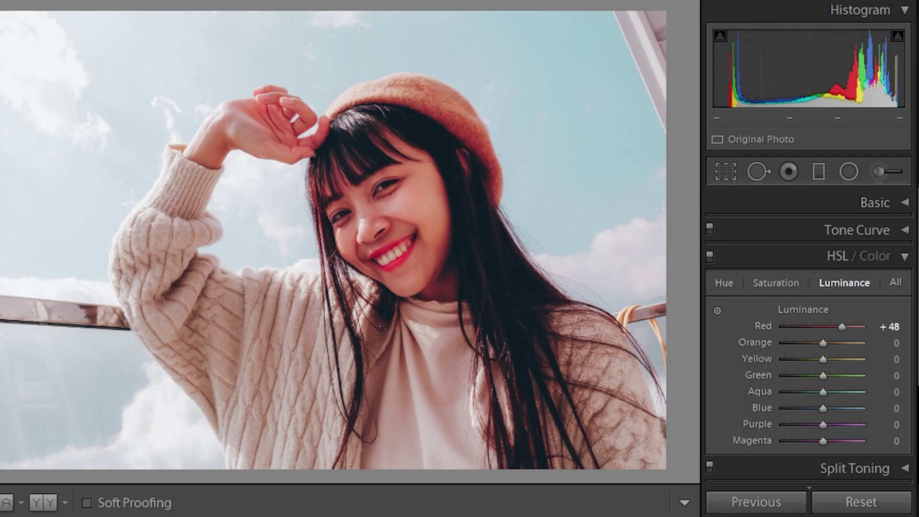
left_click(724, 282)
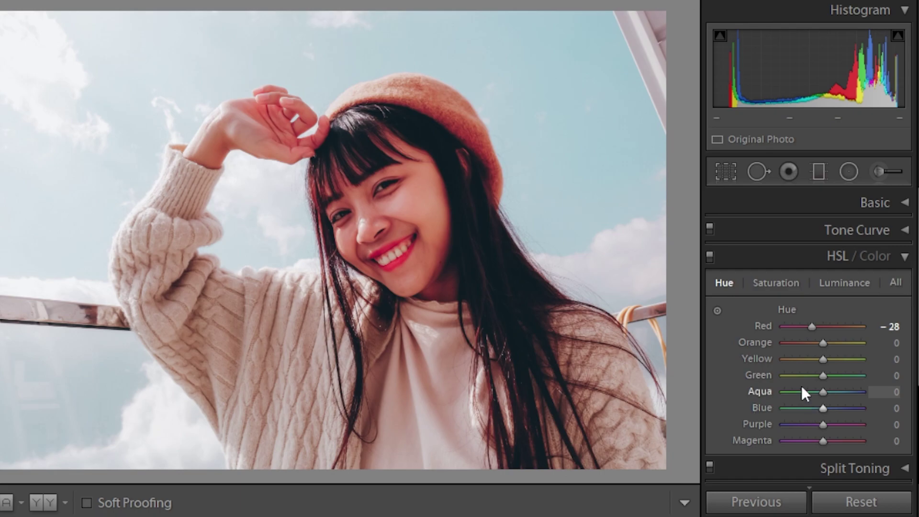
left_click(895, 343)
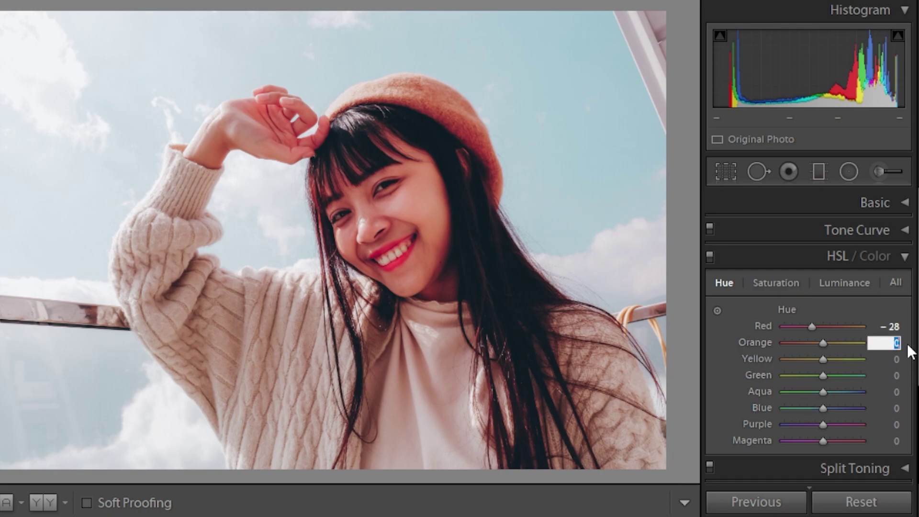
Step: Set Orange Hue to -12, Saturation to +11 and Luminance to +38 in HSL/Color
type("-12")
key("Return")
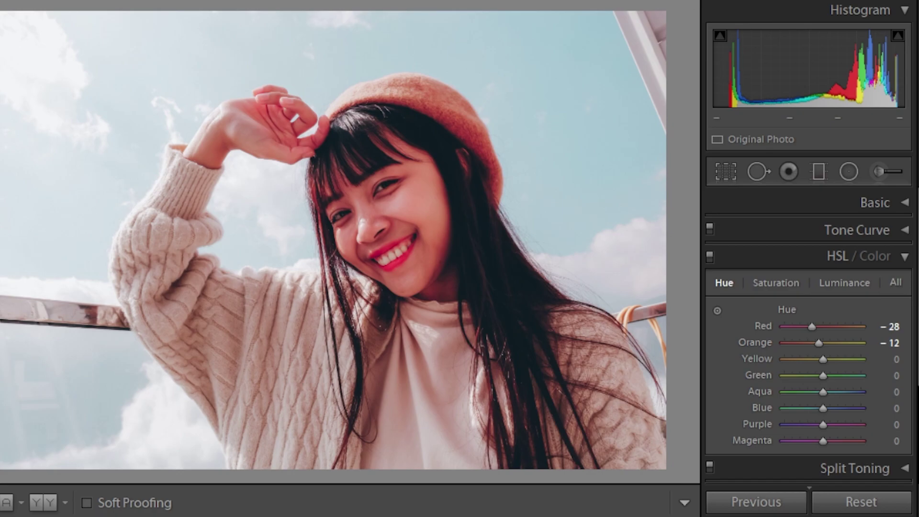
left_click(797, 281)
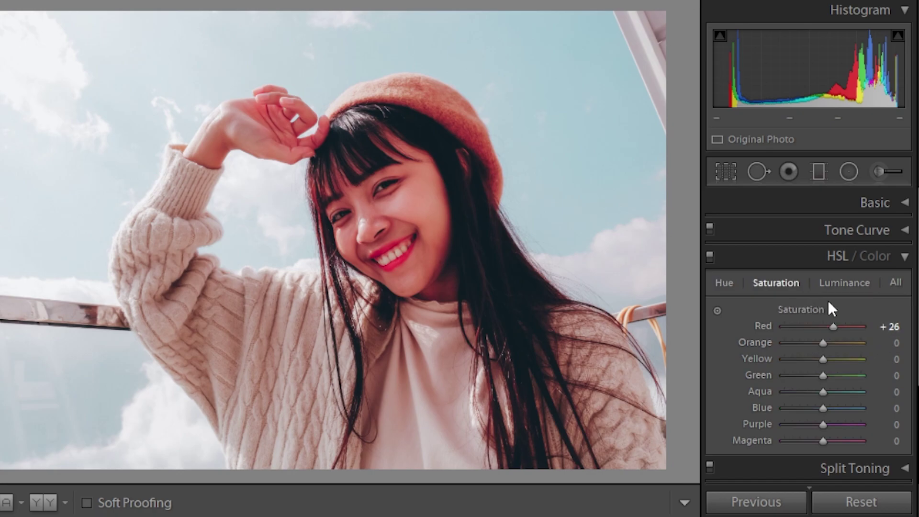
left_click(895, 343)
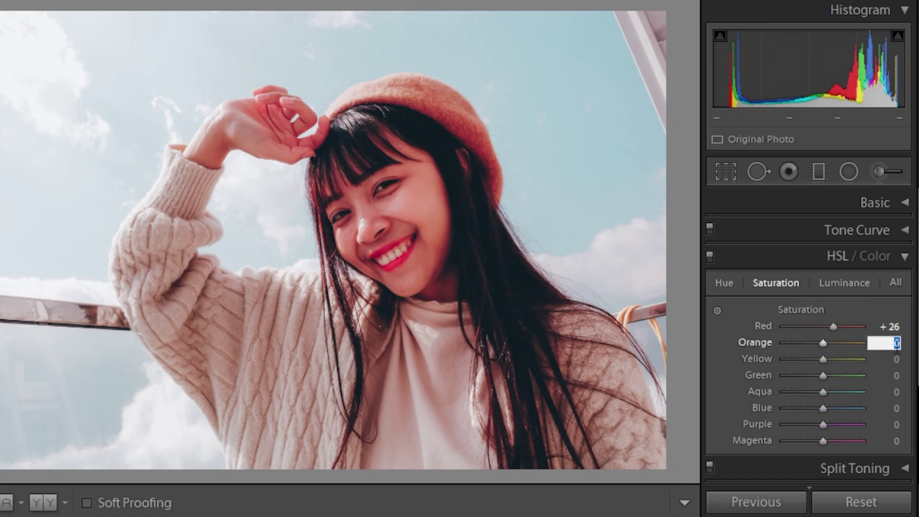
type("11")
key("Return")
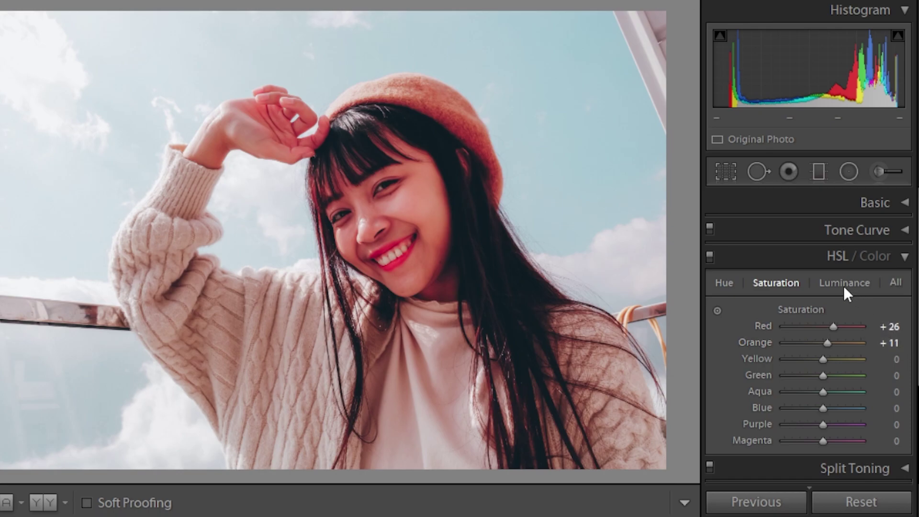
left_click(843, 286)
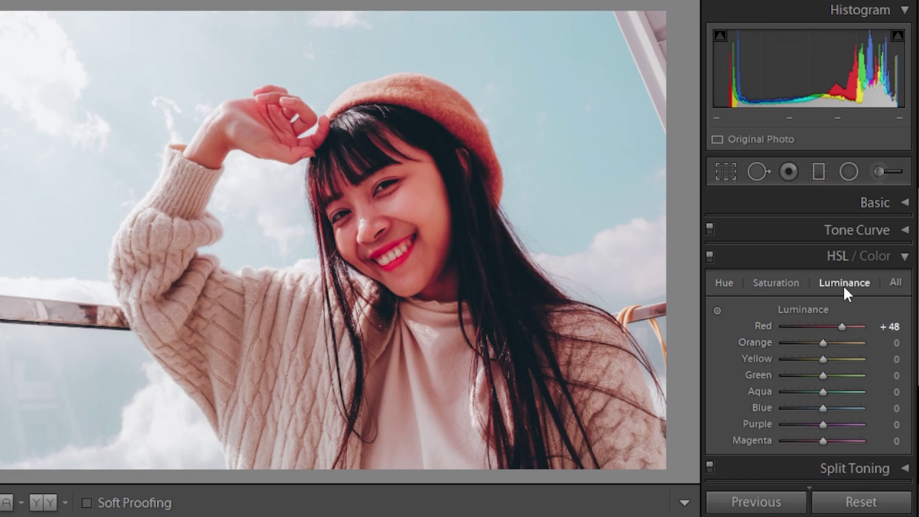
left_click(895, 343)
type("38")
key("Return")
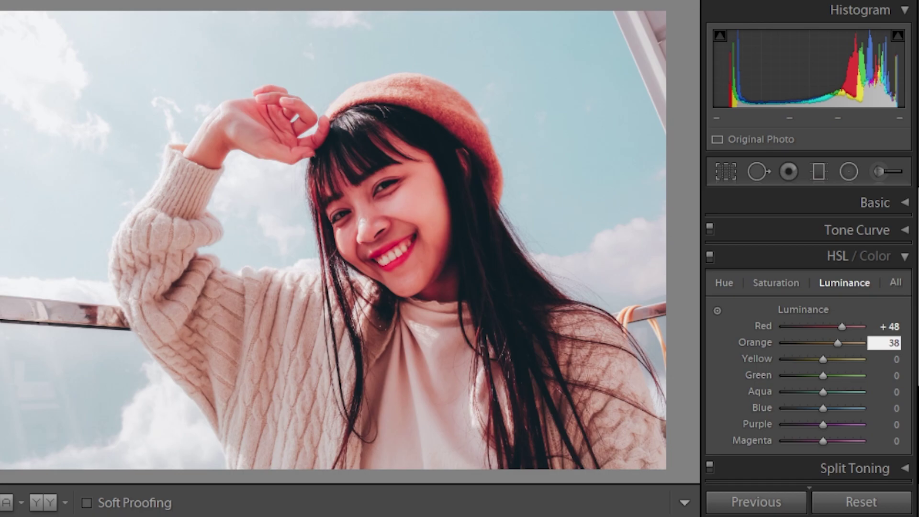
left_click(720, 281)
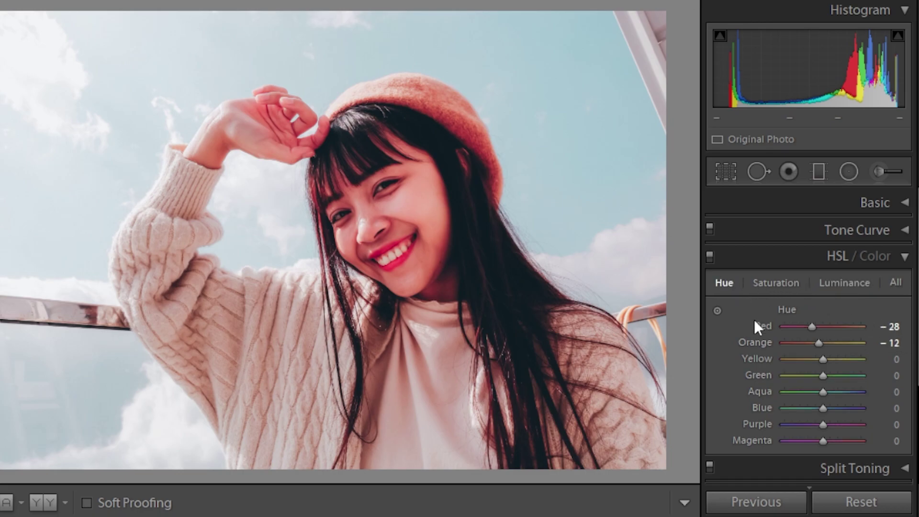
Step: Set the Yellow Hue to -80
scroll(806, 380, "down", 1)
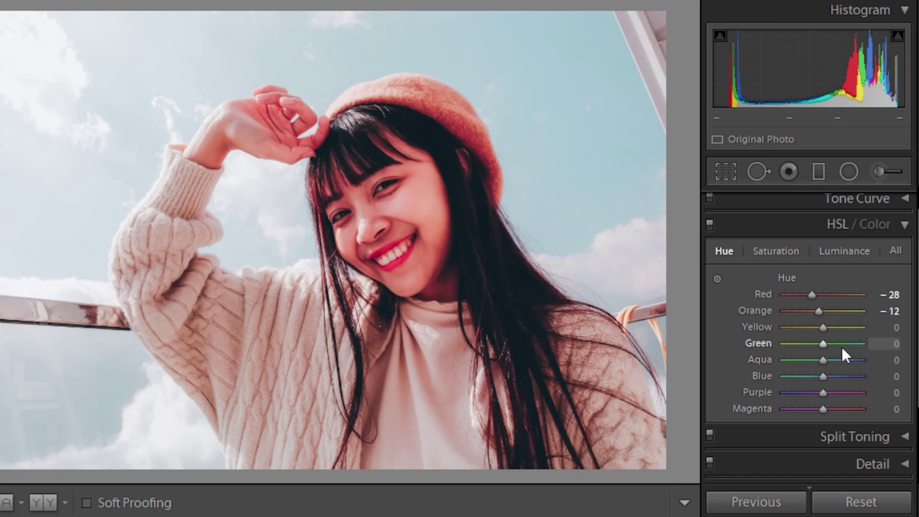
left_click(884, 328)
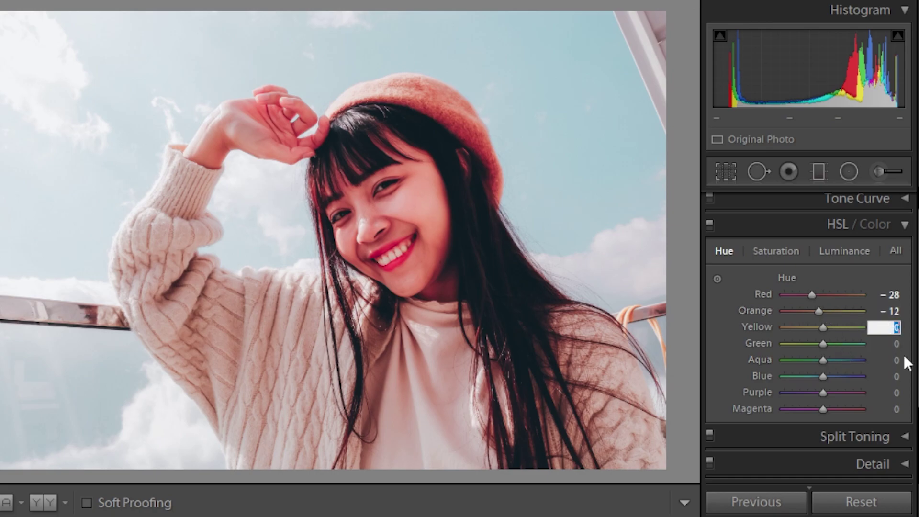
type("-80")
key("Return")
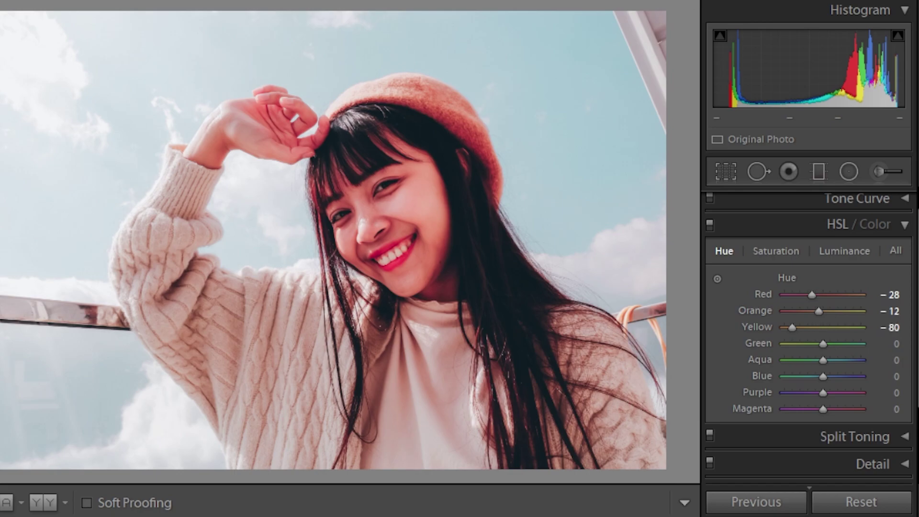
left_click(792, 252)
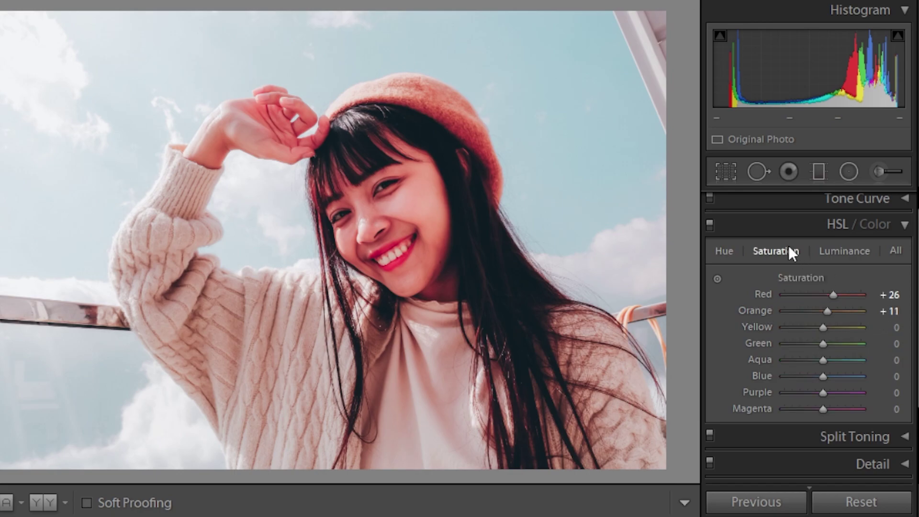
left_click(895, 250)
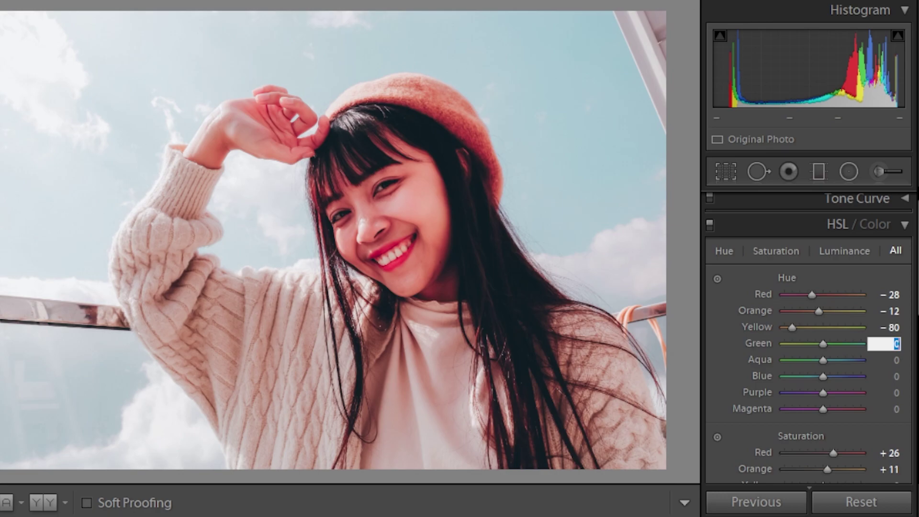
left_click(724, 251)
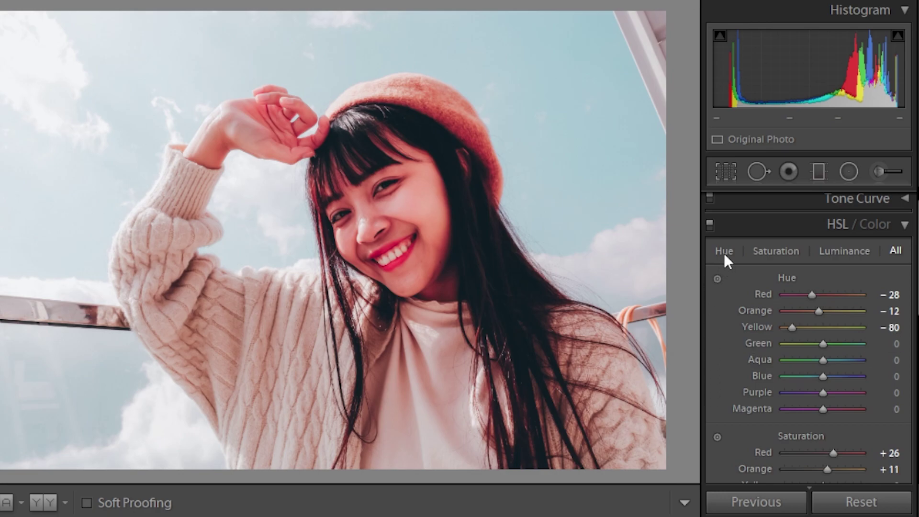
left_click(775, 251)
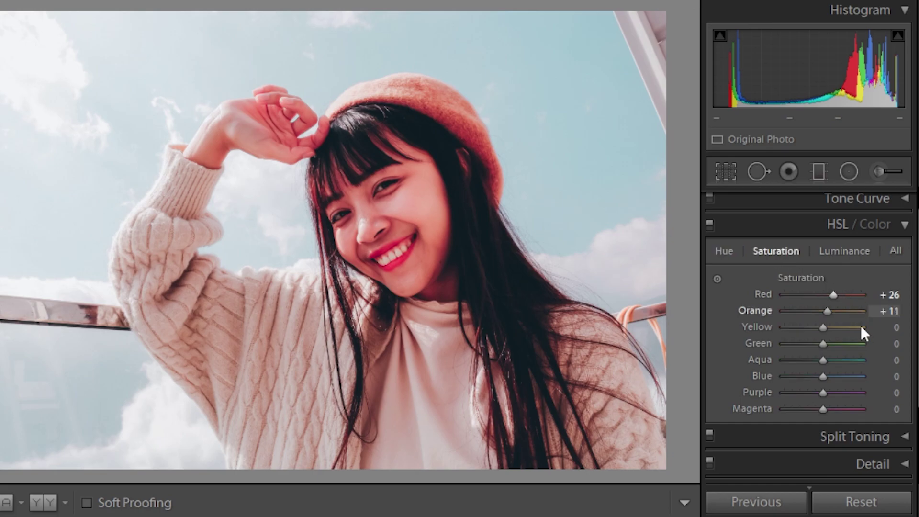
Step: Set Yellow Saturation to -18 and Yellow Luminance to +3
left_click(882, 327)
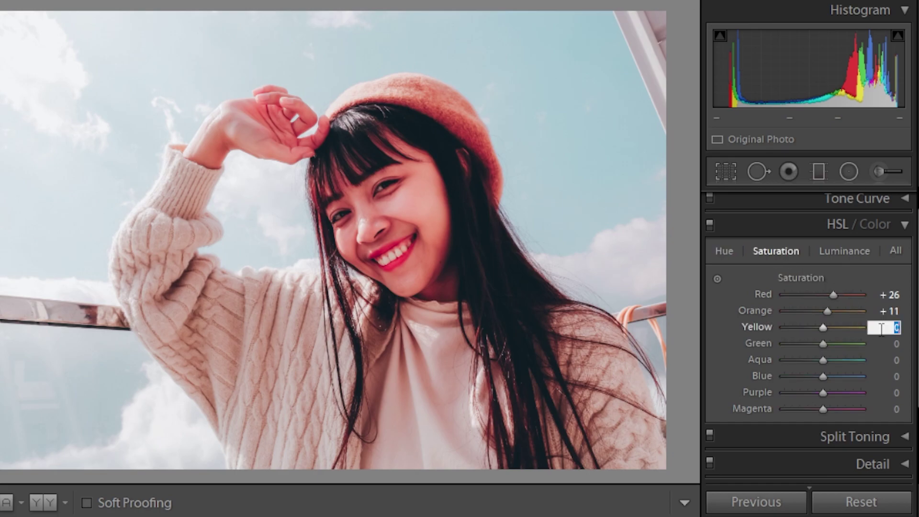
type("- 18")
key("Return")
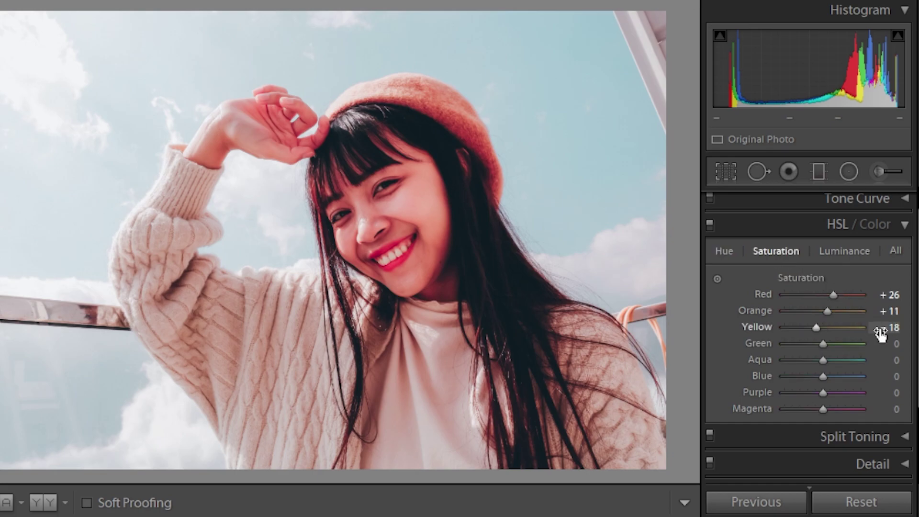
left_click(832, 251)
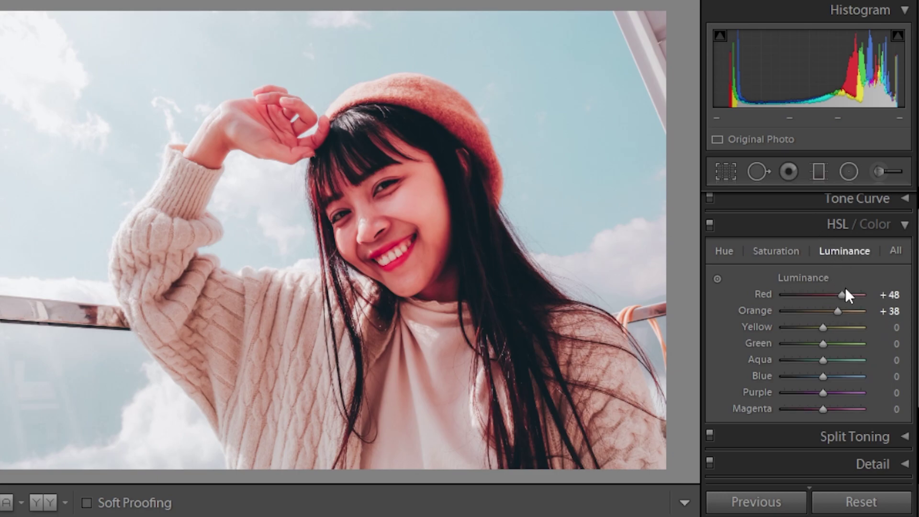
left_click(884, 327)
type("3")
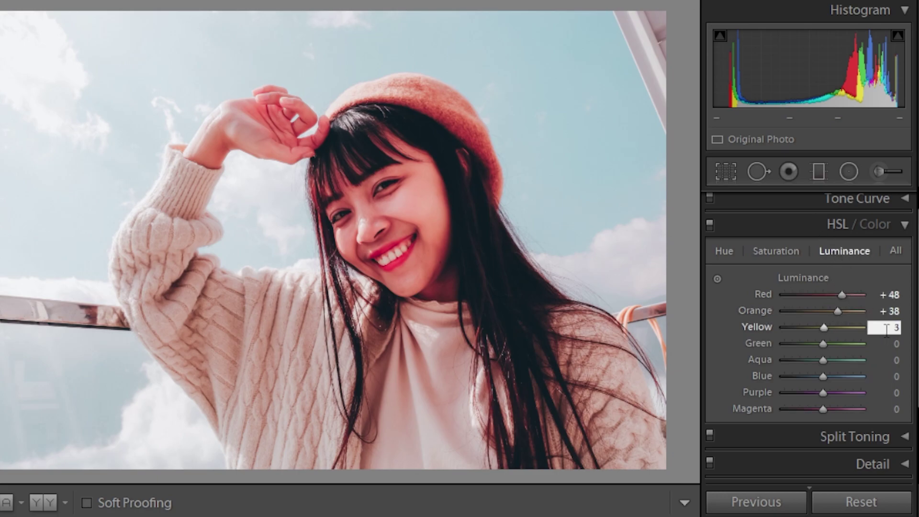
key("Return")
left_click(722, 254)
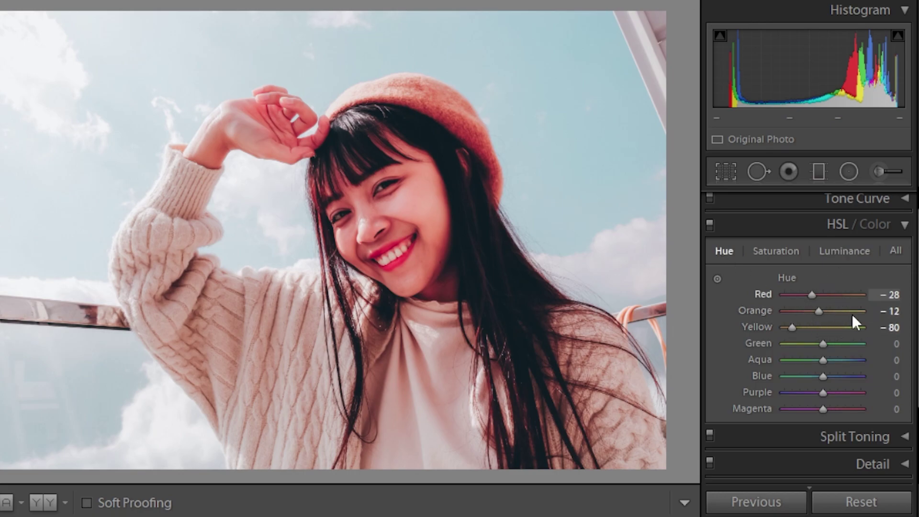
Step: Set Green Hue to -100, Saturation to -31 and Luminance to +18 in HSL/Color
left_click(885, 344)
type("-")
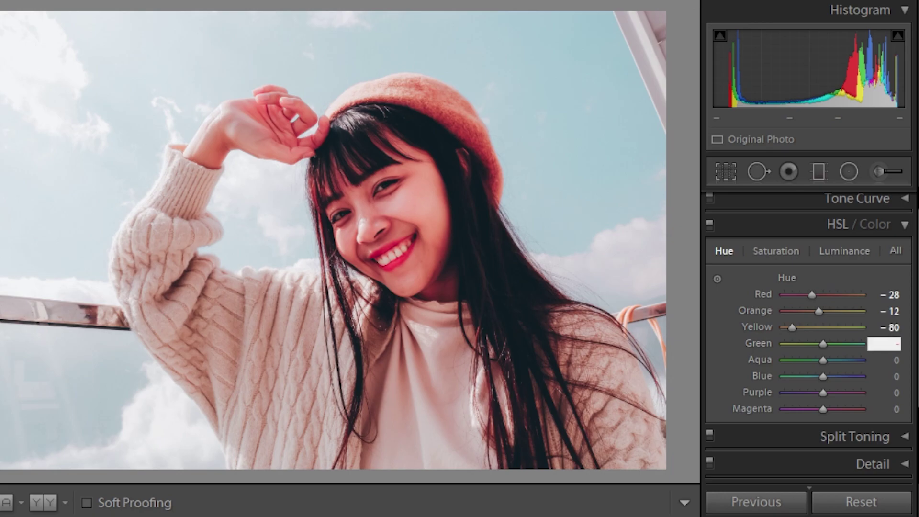
type("100")
key("Return")
left_click(795, 257)
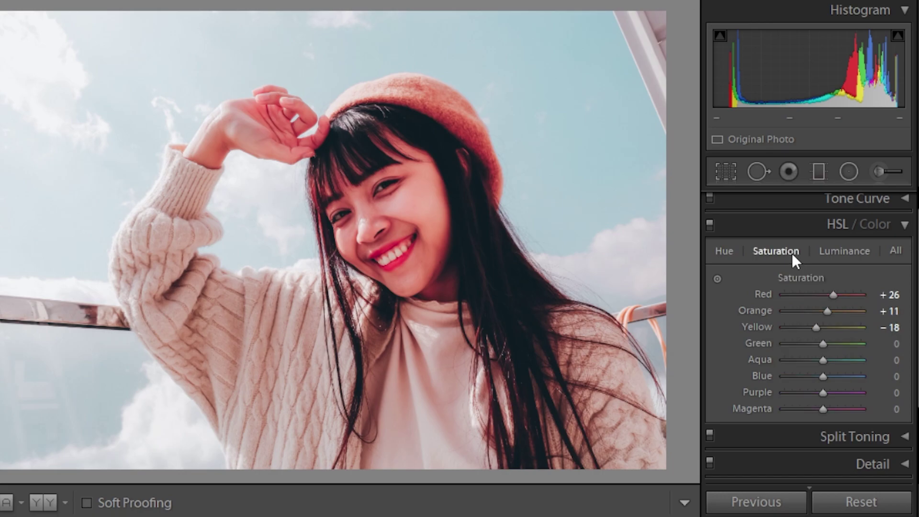
left_click(887, 345)
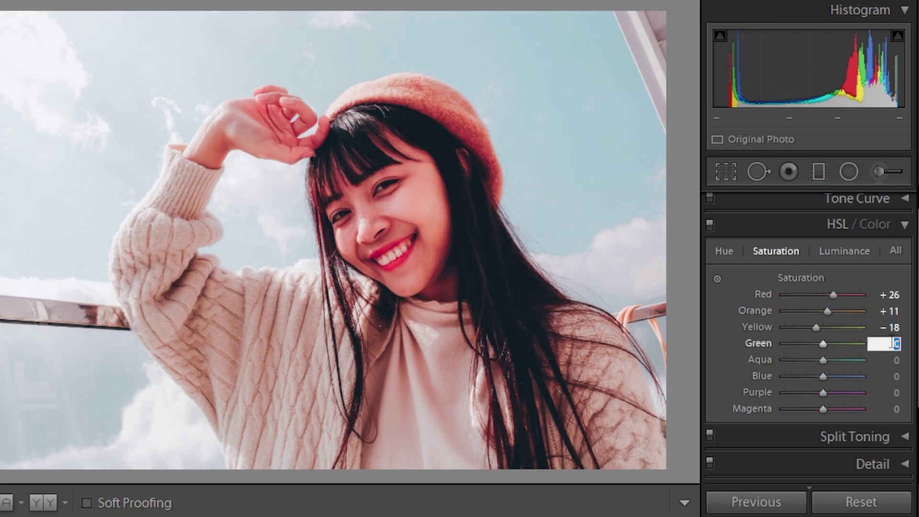
type("-1")
type("31")
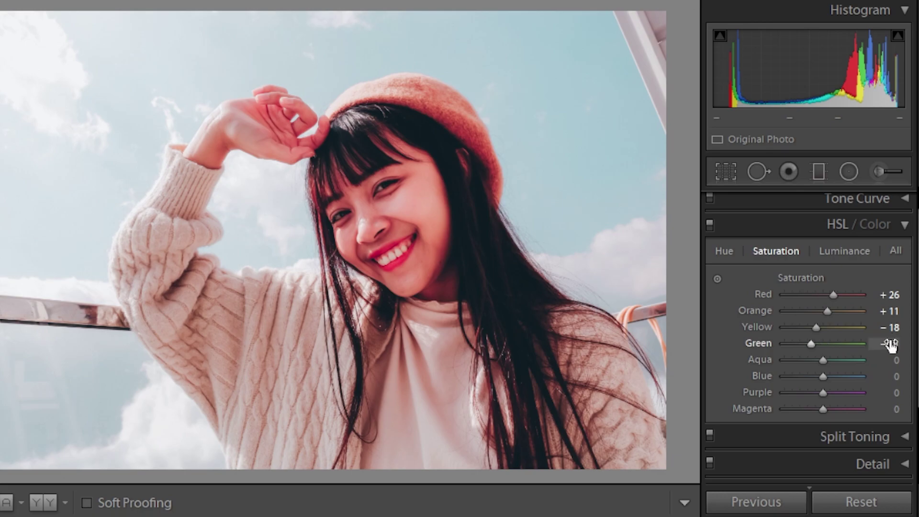
key("Return")
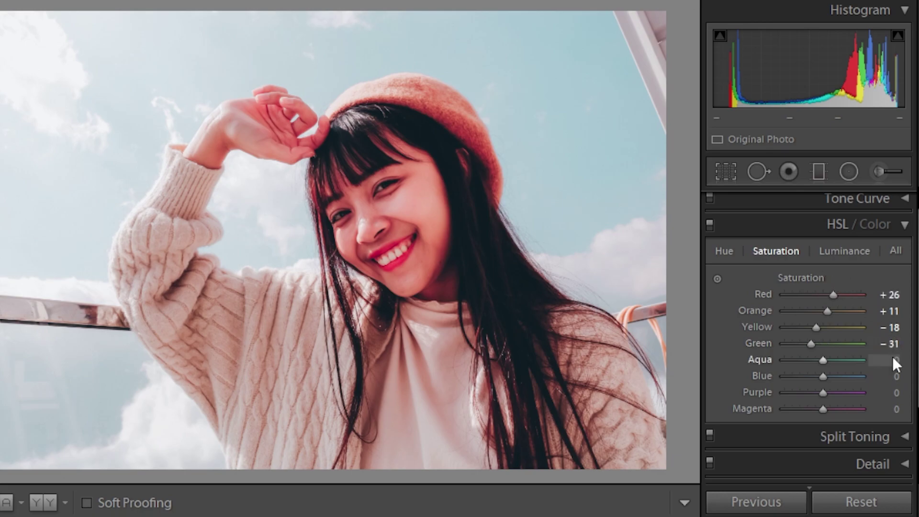
left_click(860, 251)
left_click(890, 345)
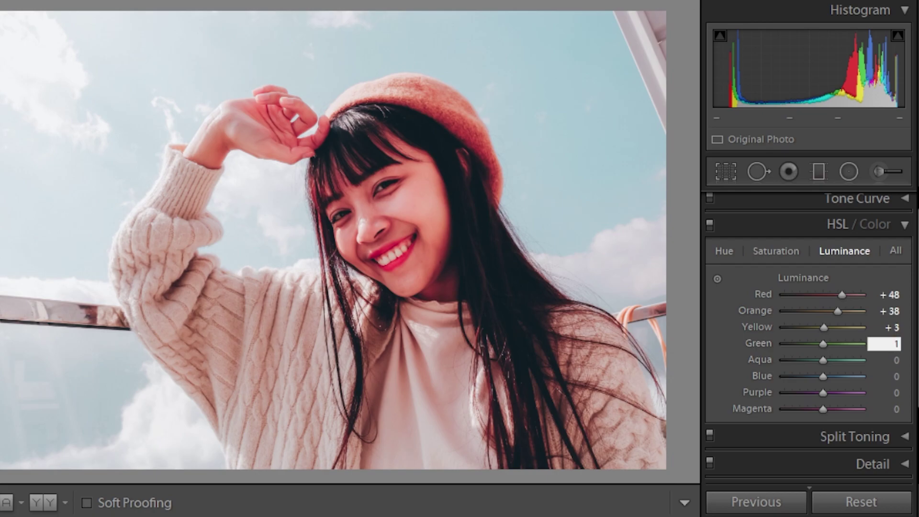
type("18")
key("Return")
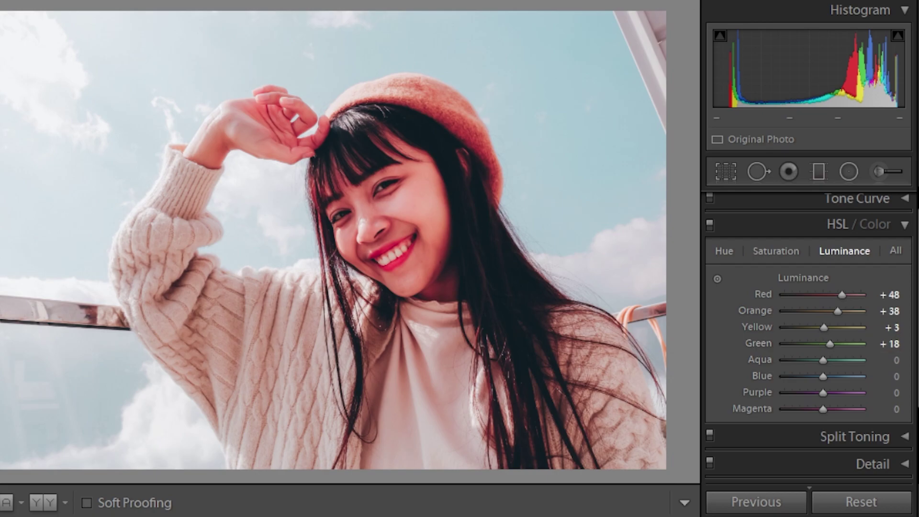
left_click(730, 257)
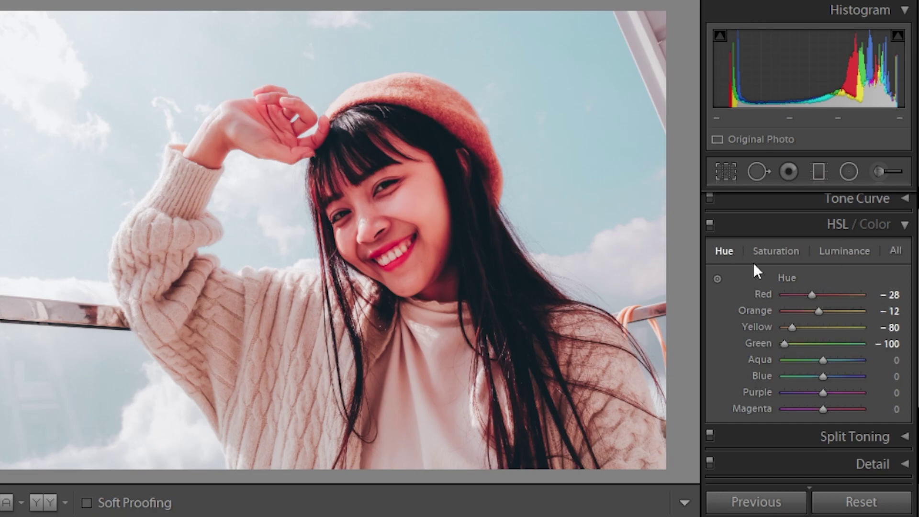
Step: Set Aqua Hue to -37, Saturation to -78 and Luminance to -8 in HSL/Color
left_click(897, 360)
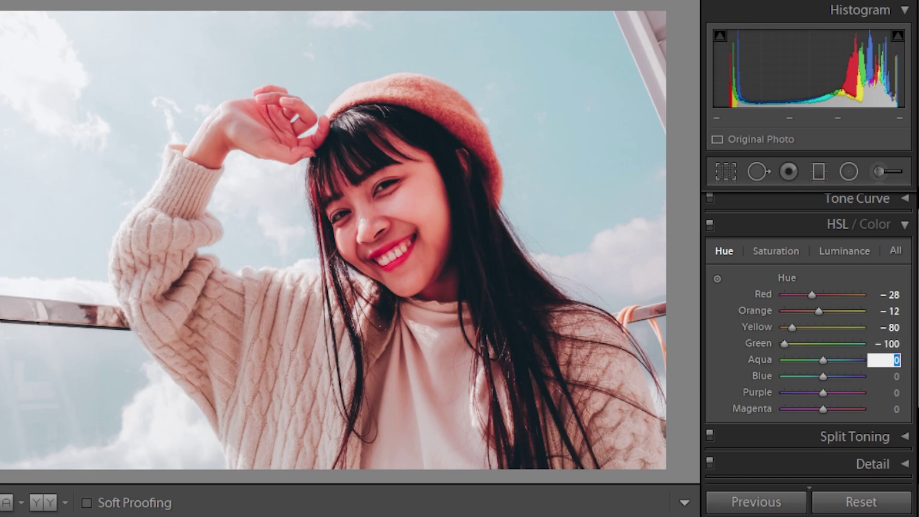
type("-37")
key("Return")
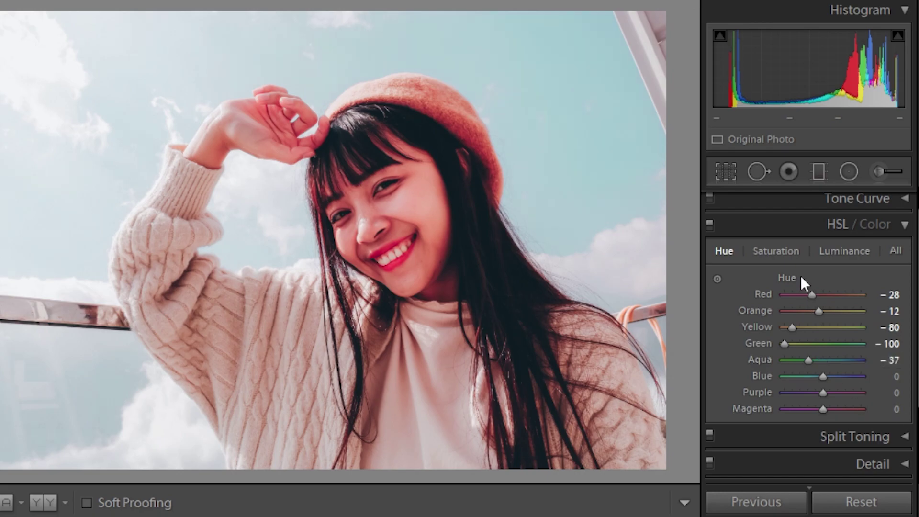
left_click(785, 249)
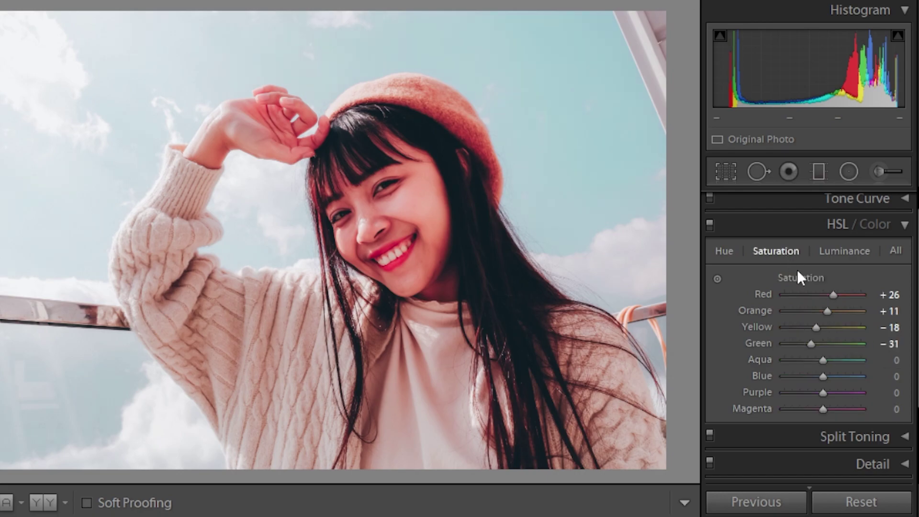
left_click(896, 360)
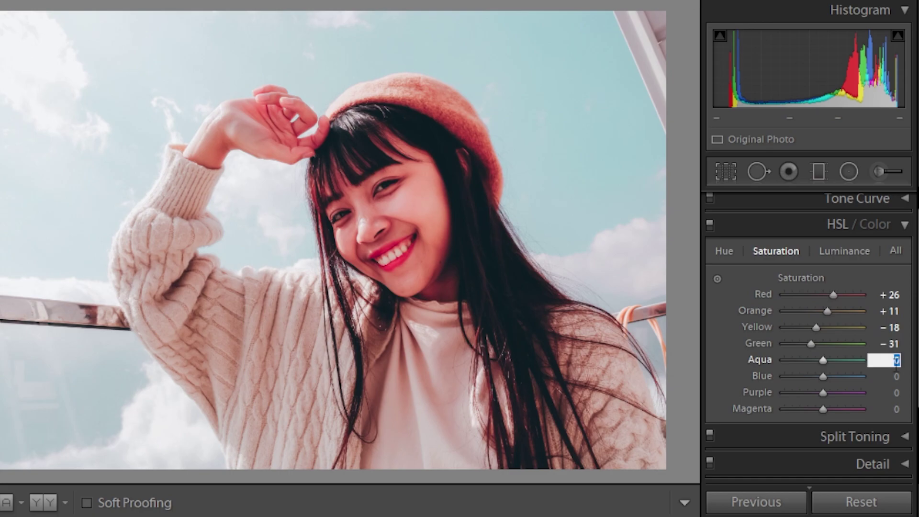
type("-7")
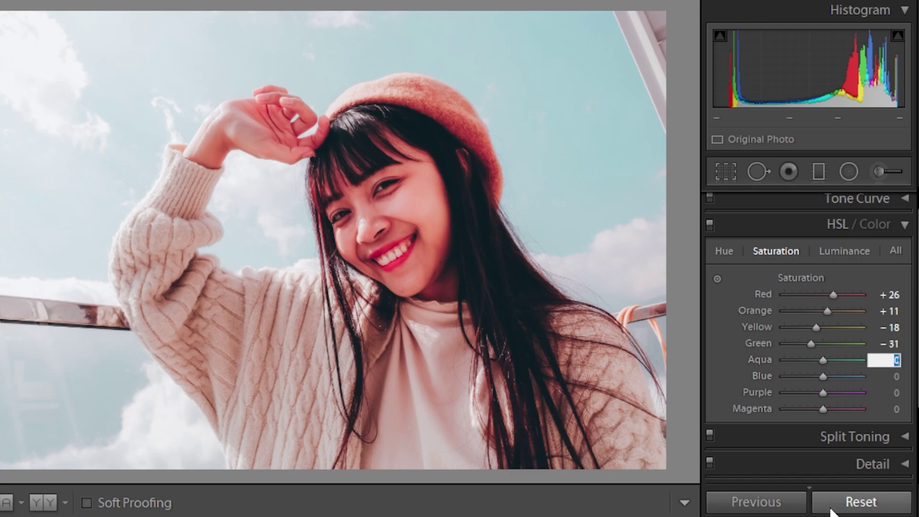
type("8")
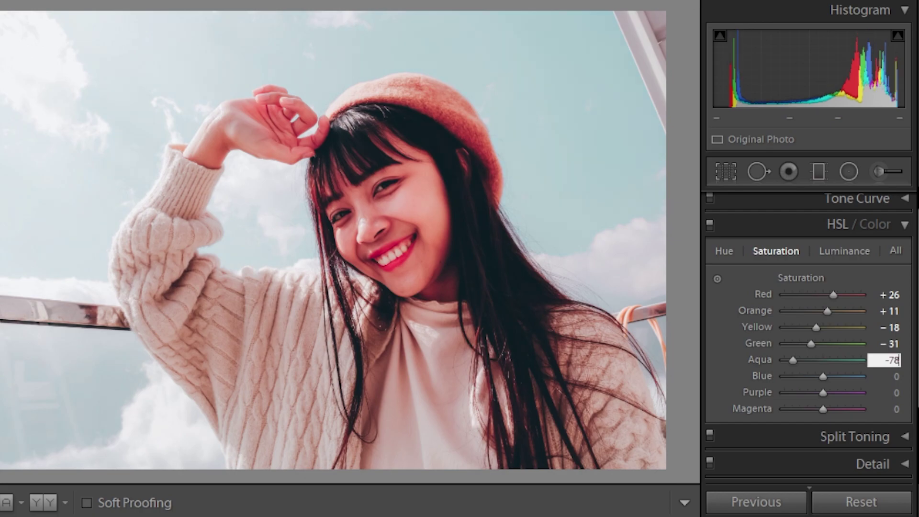
key("Return")
left_click(854, 250)
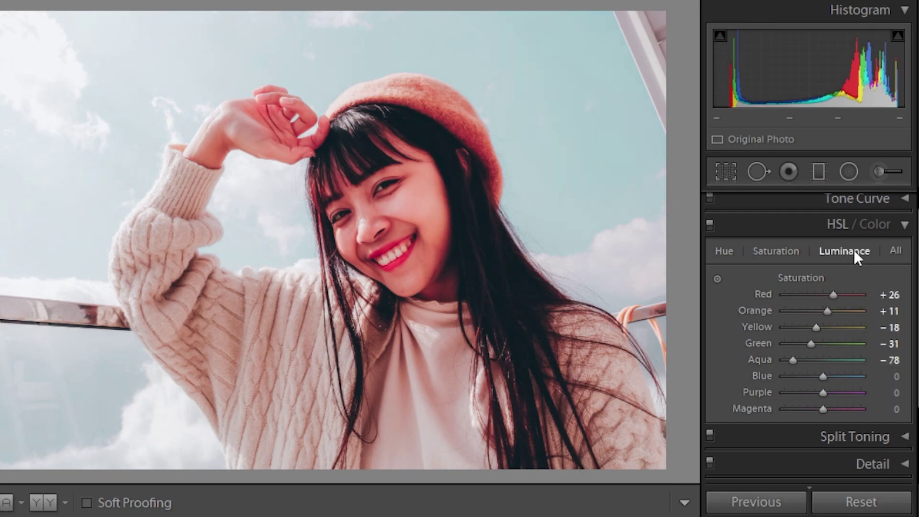
left_click(893, 360)
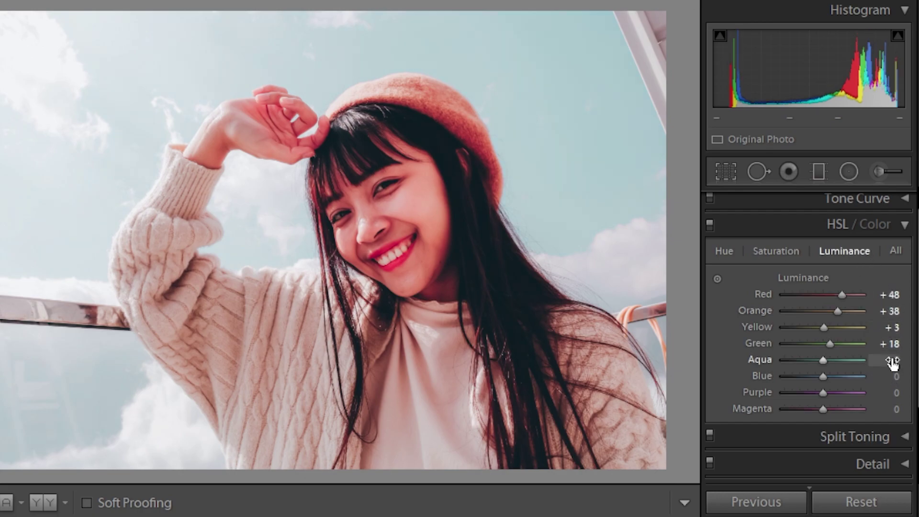
type("- ")
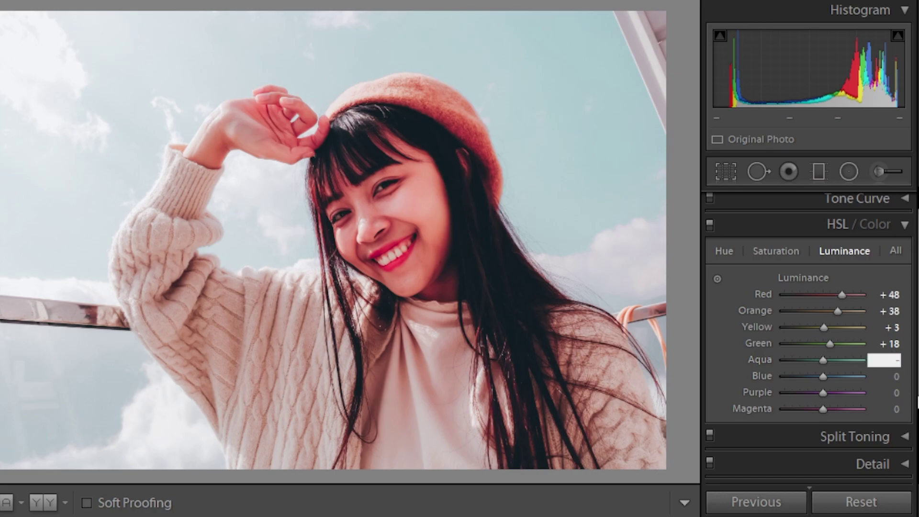
type("8")
key("Return")
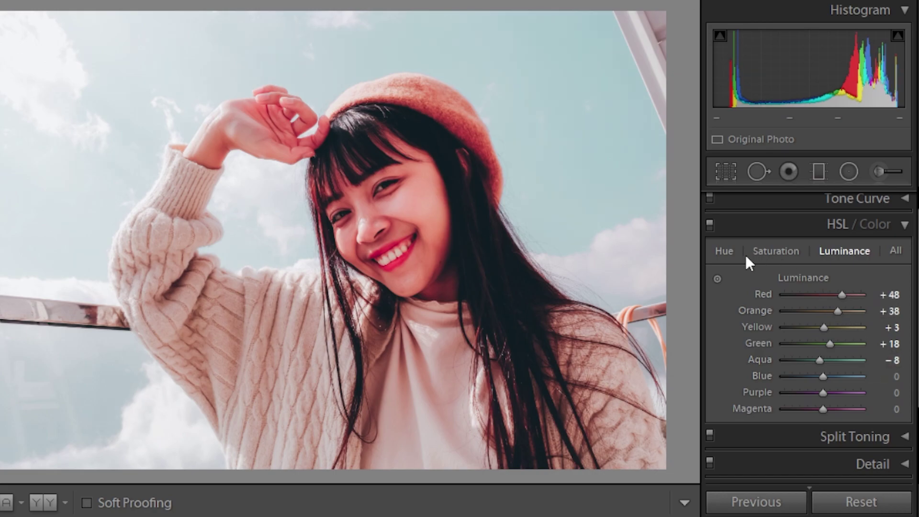
left_click(724, 252)
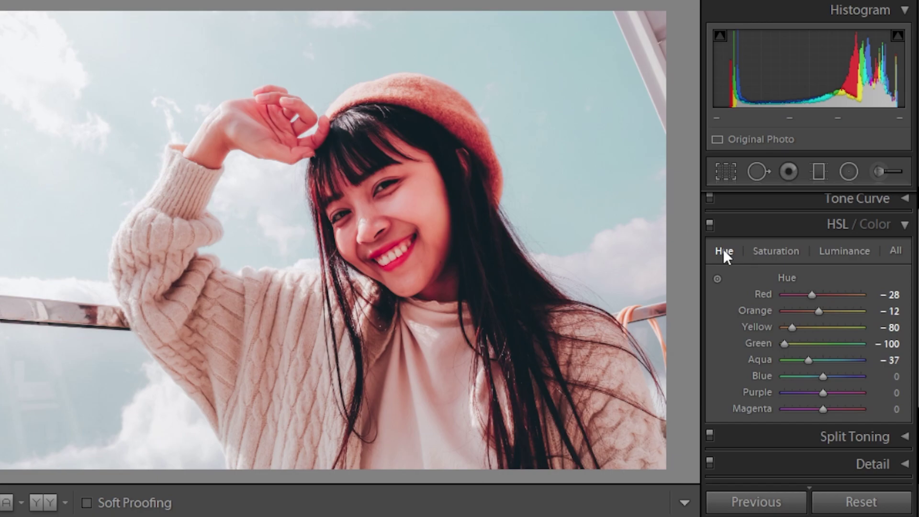
Step: Enter +40 as the Magenta Hue value in the HSL panel
left_click(895, 410)
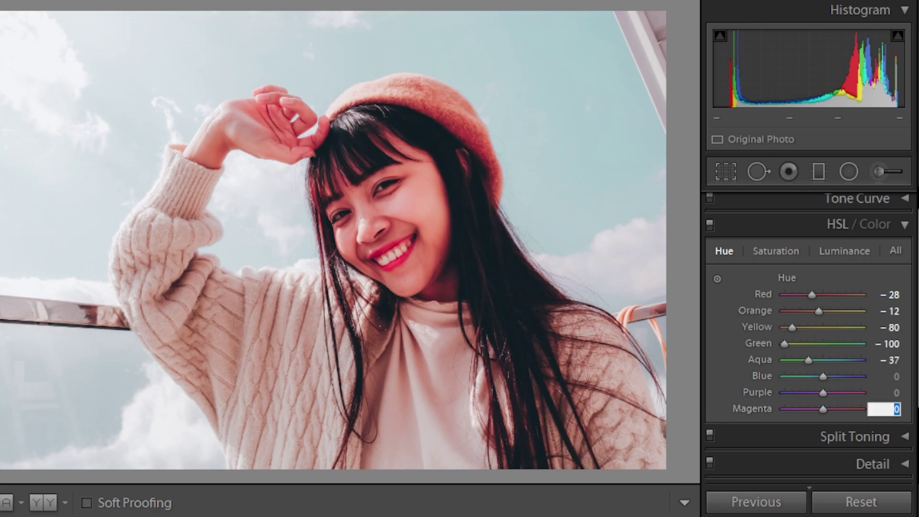
type("40")
key("Return")
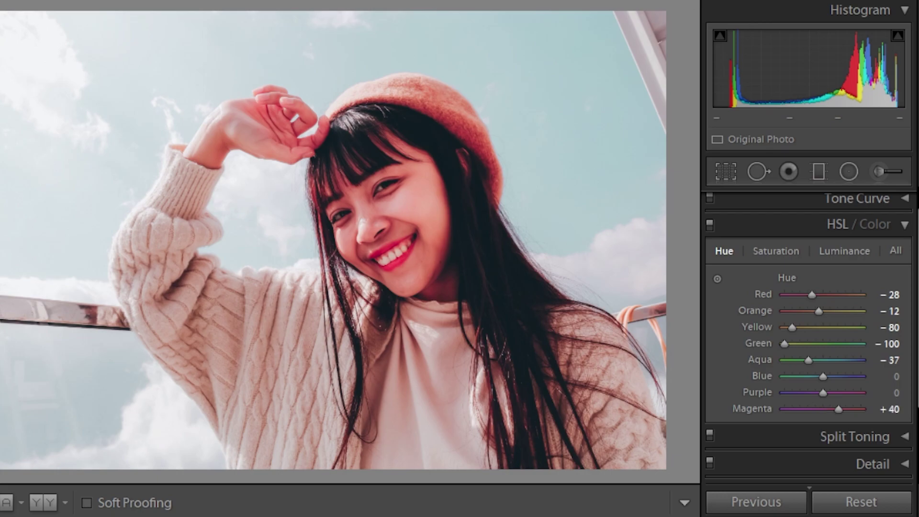
left_click(766, 251)
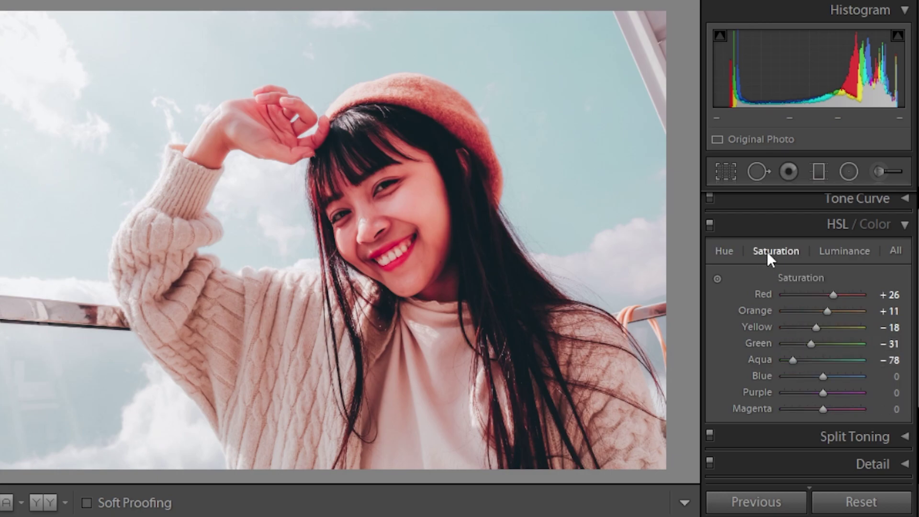
Step: Set Magenta Saturation to -37 and Magenta Luminance to +29
left_click(880, 409)
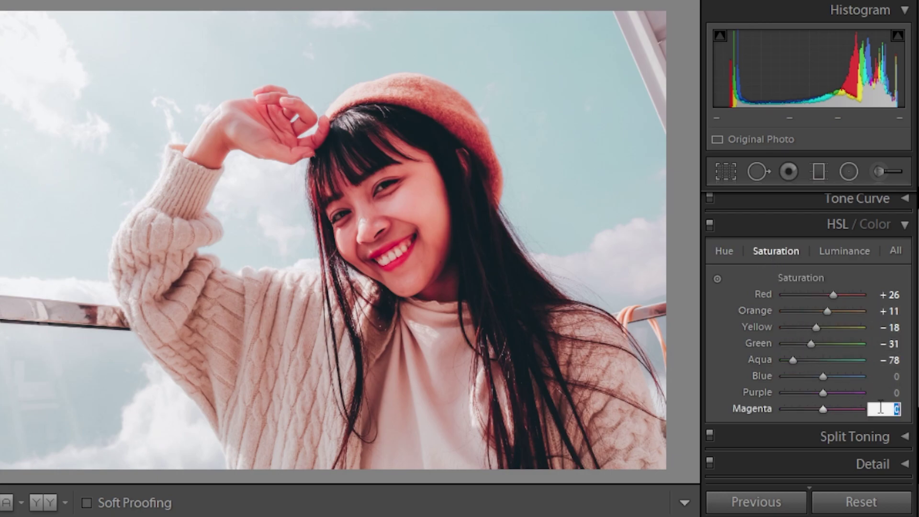
type("- ")
type("37")
key("Return")
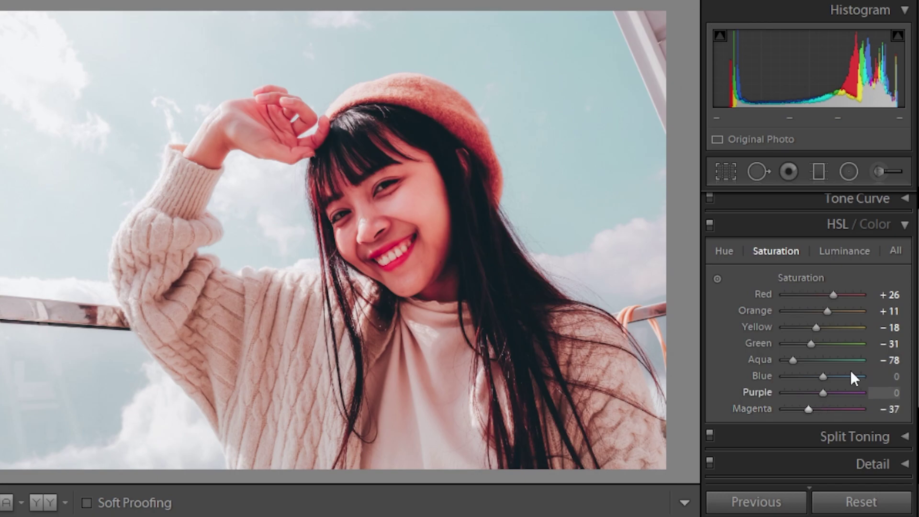
left_click(843, 253)
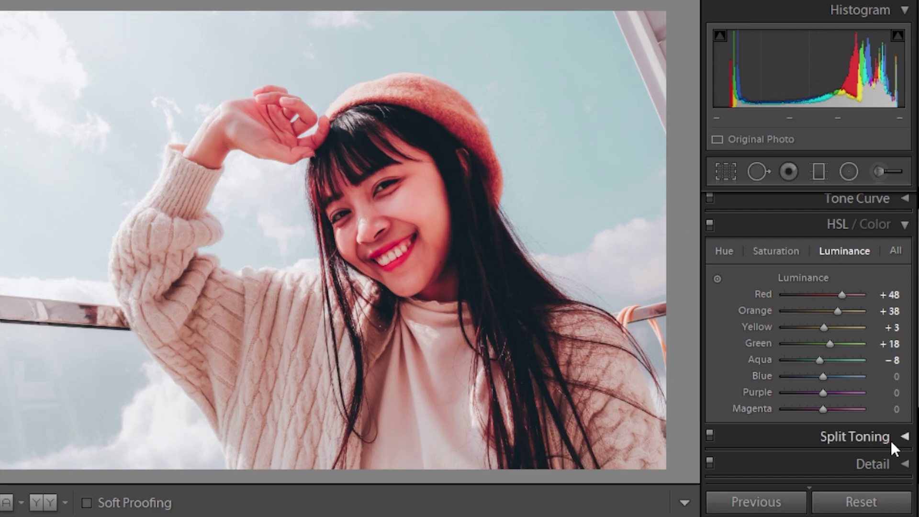
left_click(790, 250)
left_click(834, 250)
left_click(890, 409)
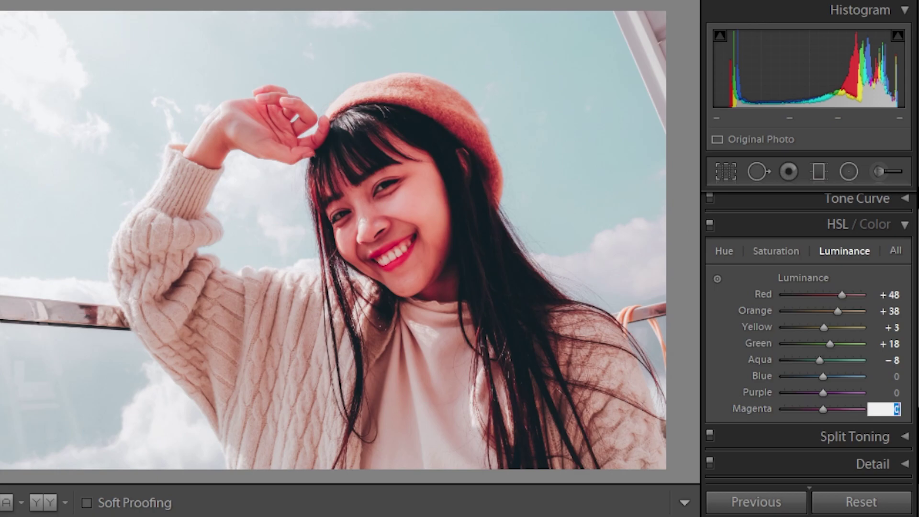
type("29")
key("Return")
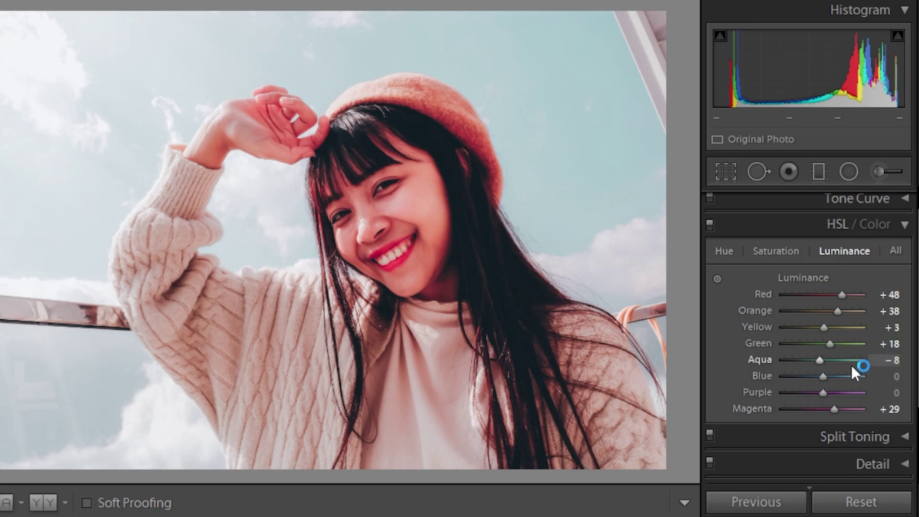
left_click(724, 251)
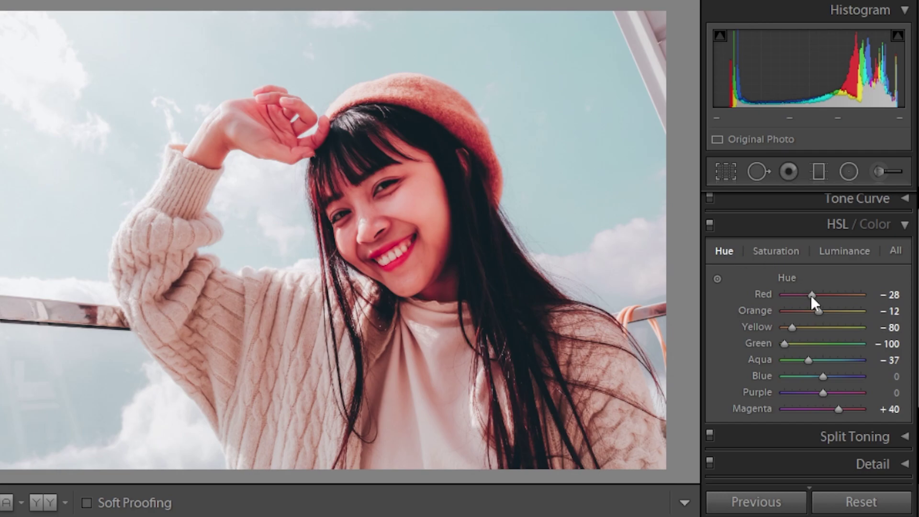
Step: Shift the Blue hue to -37 in the HSL Hue view
left_click(897, 376)
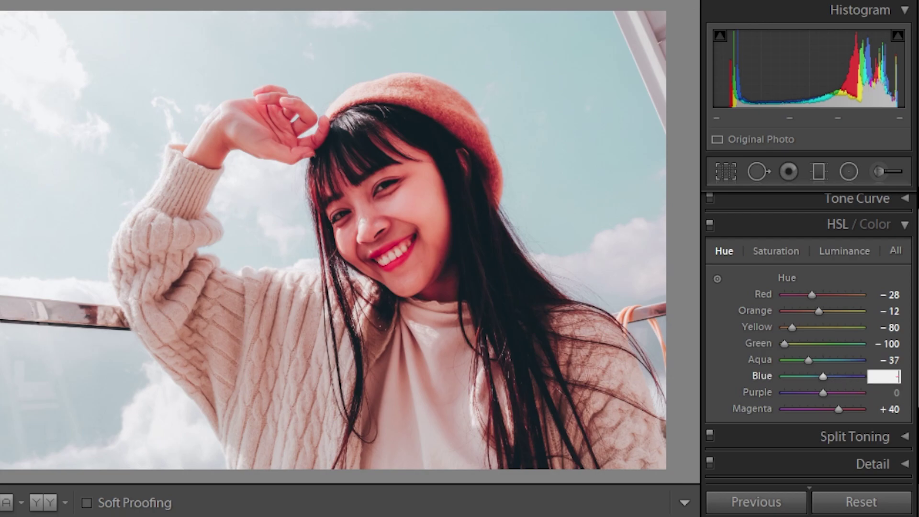
type("-37")
key("Return")
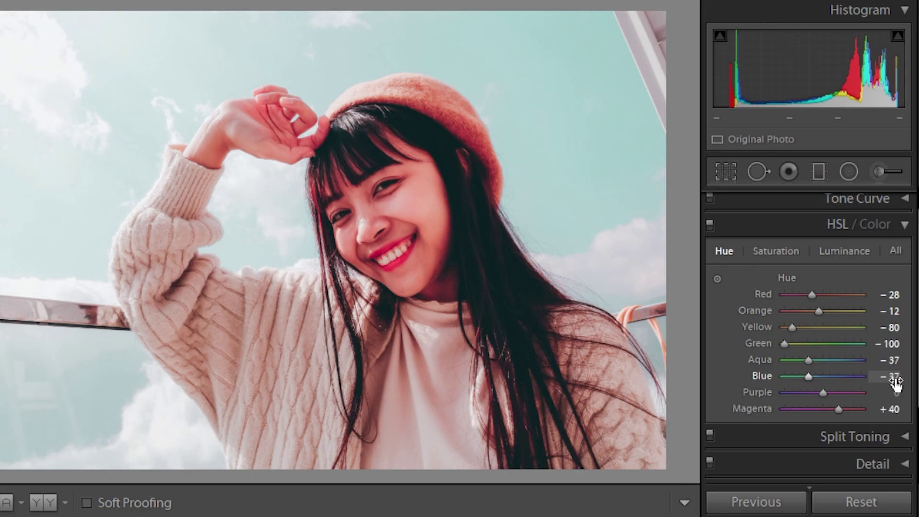
Step: Set Blue saturation to +10 in the HSL Saturation view
left_click(772, 253)
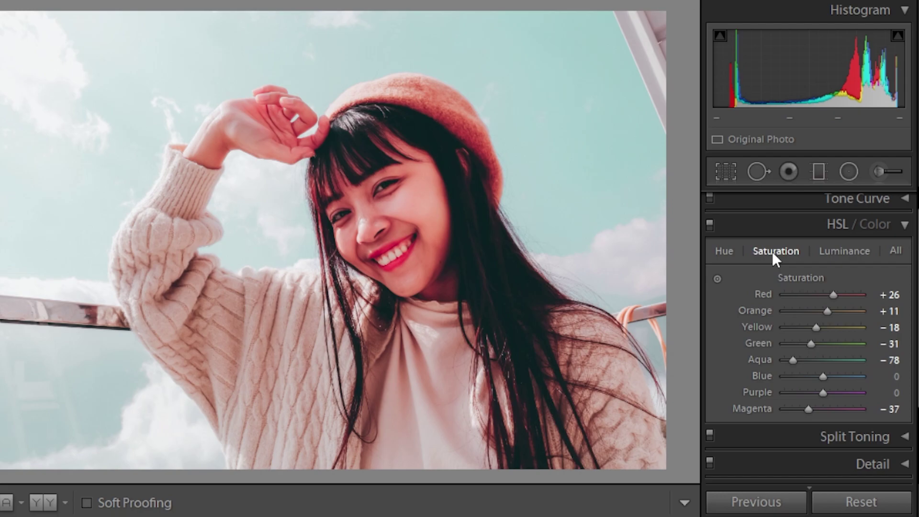
left_click(894, 377)
type("-78")
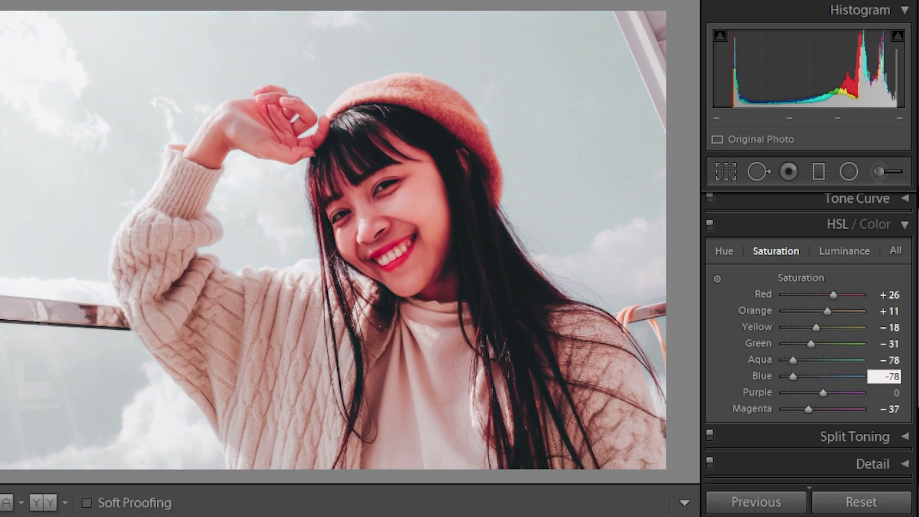
key("Return")
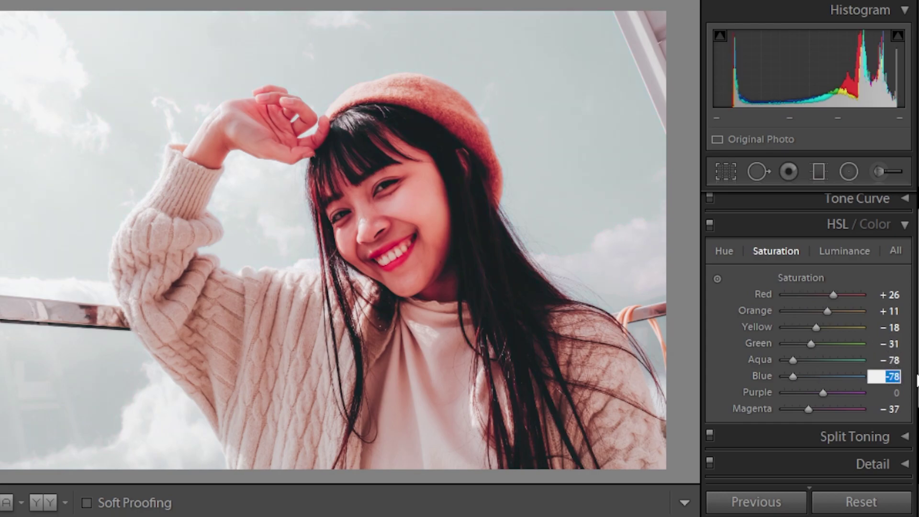
type("0")
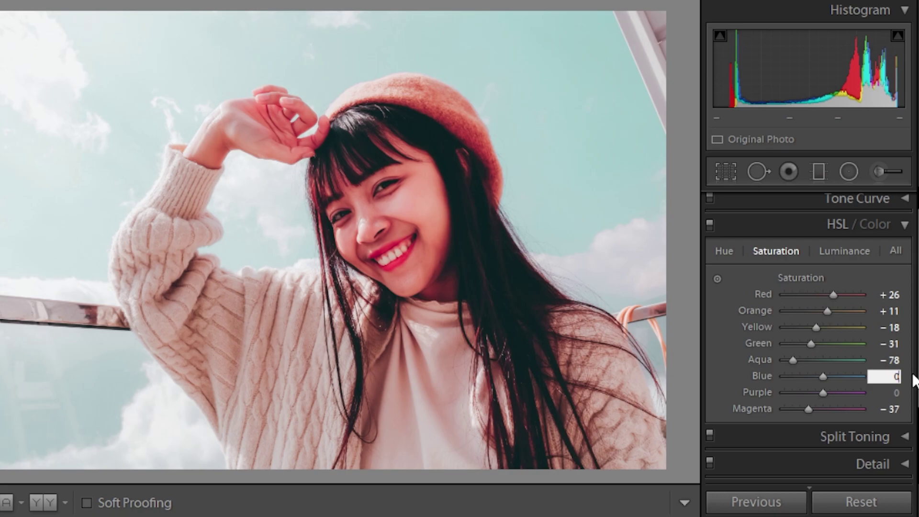
key("Return")
type("1")
type("0")
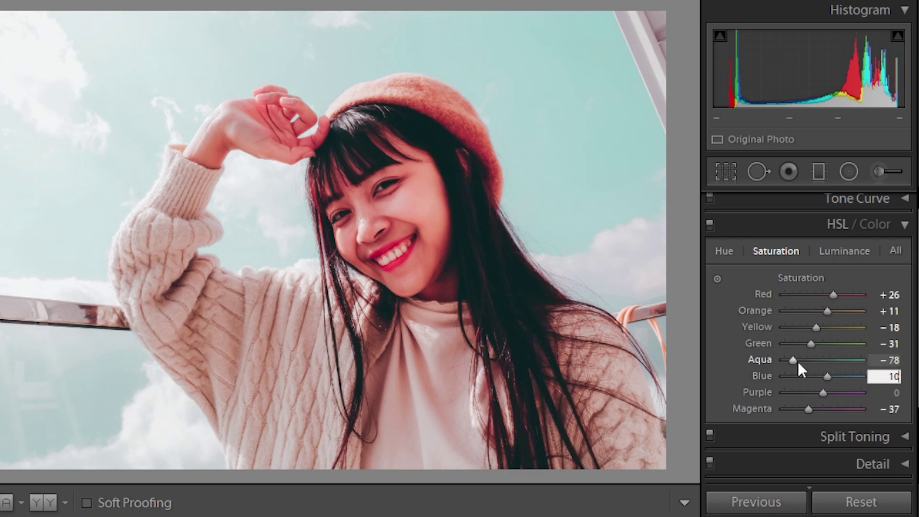
left_click(795, 360)
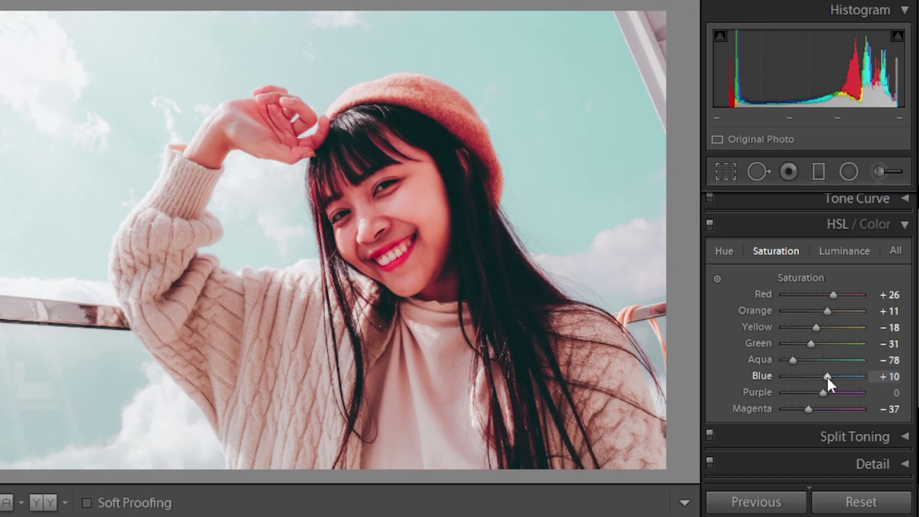
Step: Raise Purple saturation to +50 with the slider
scroll(841, 393, "up", 1)
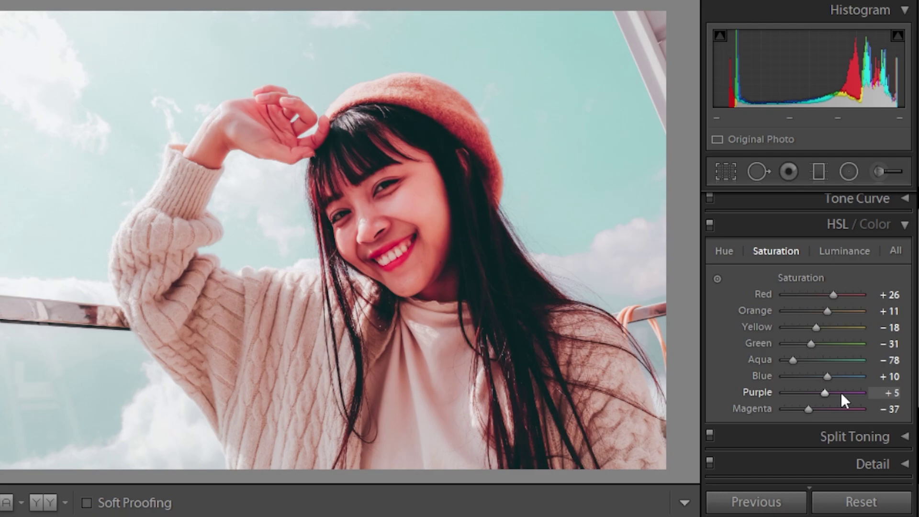
scroll(841, 394, "up", 1)
scroll(841, 393, "up", 14)
scroll(841, 393, "up", 1)
scroll(840, 392, "up", 3)
scroll(841, 393, "down", 1)
scroll(841, 392, "down", 1)
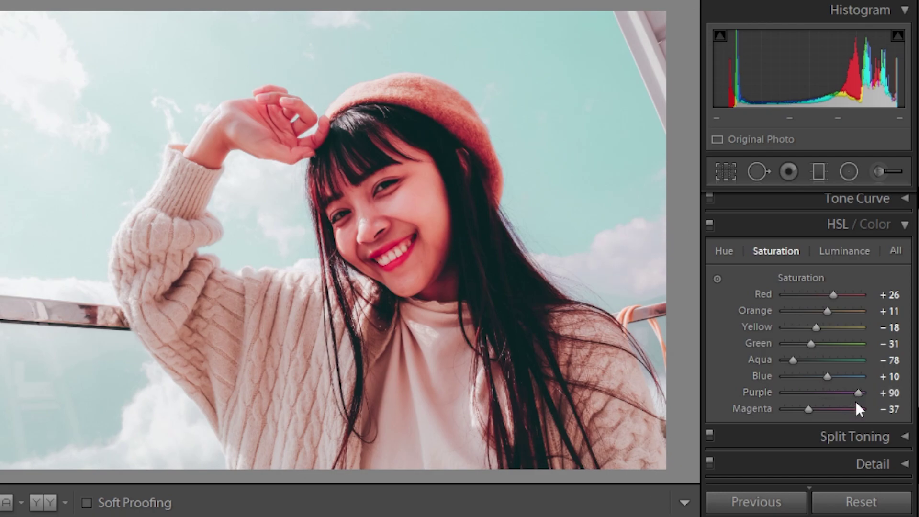
scroll(862, 389, "down", 8)
scroll(850, 360, "down", 1)
Step: Darken Blue luminance to -60 in the HSL Luminance view
left_click(845, 250)
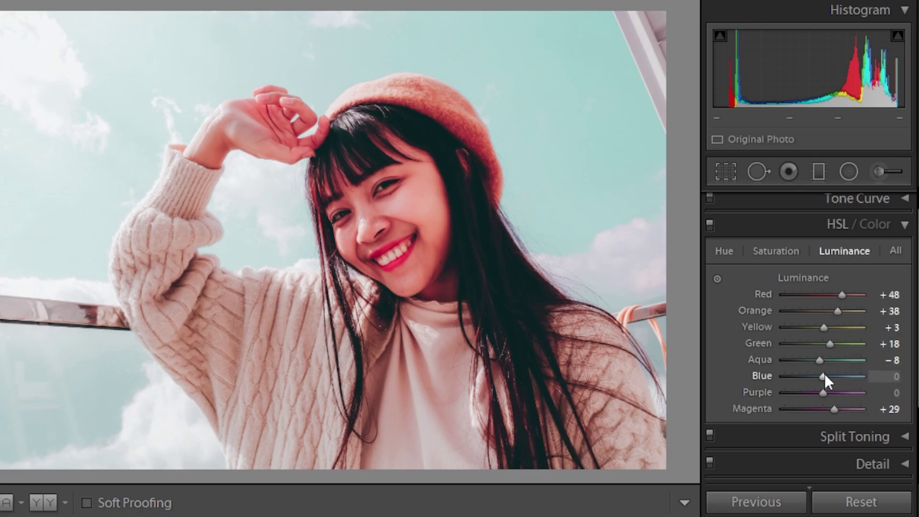
scroll(826, 381, "up", 10)
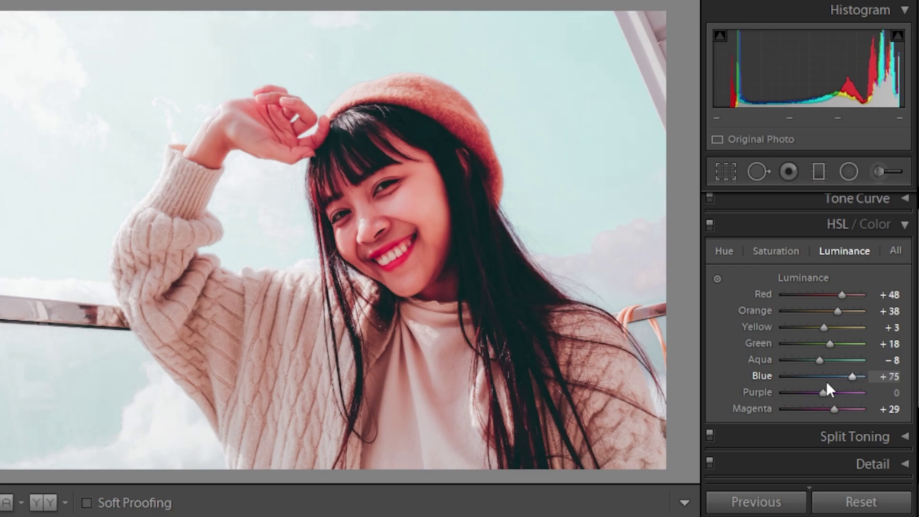
scroll(826, 381, "down", 14)
scroll(827, 381, "down", 6)
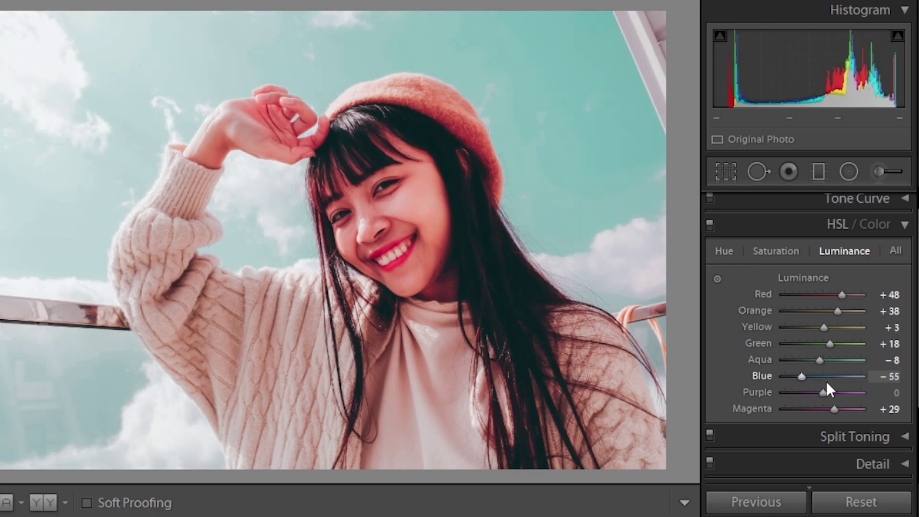
scroll(826, 381, "down", 2)
Step: Rework the Blue hue from -37 to +18 for a deeper sky
left_click(724, 252)
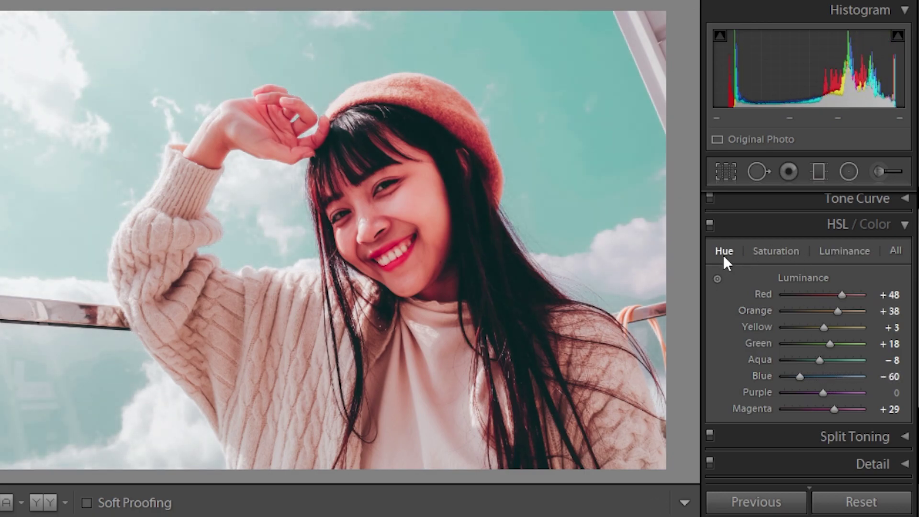
scroll(815, 382, "down", 3)
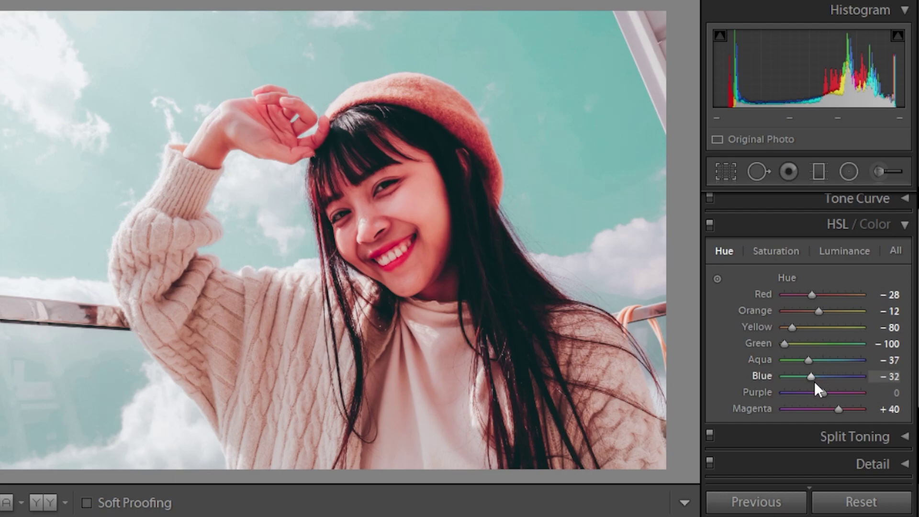
scroll(814, 381, "up", 10)
scroll(815, 381, "up", 7)
scroll(815, 384, "down", 11)
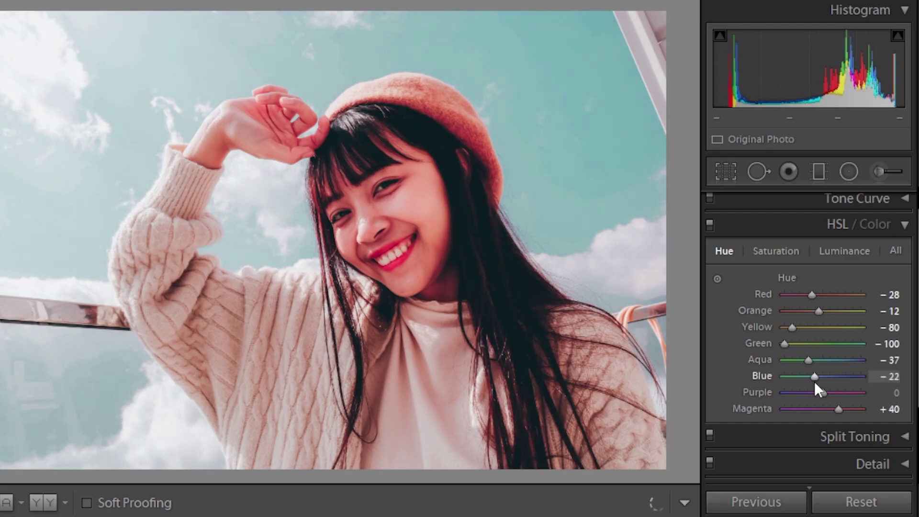
scroll(815, 385, "down", 2)
scroll(815, 385, "up", 10)
scroll(815, 385, "up", 7)
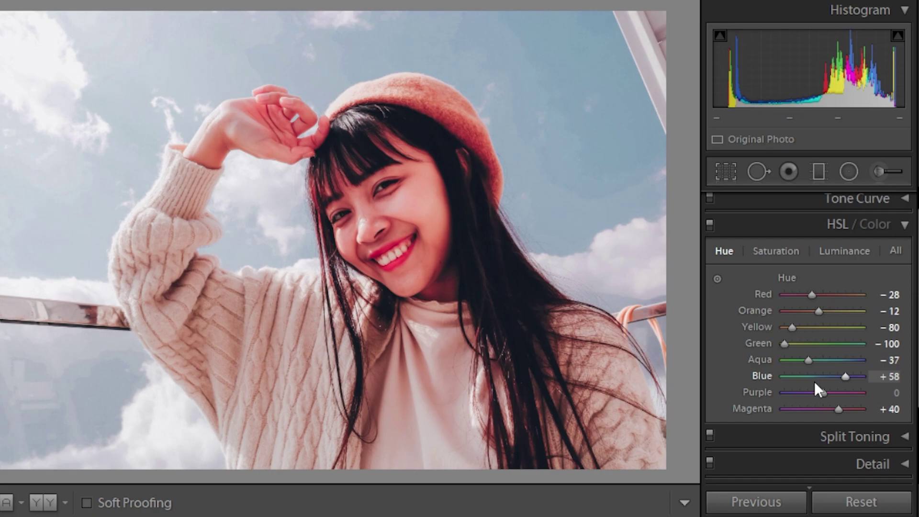
scroll(814, 381, "down", 1)
scroll(815, 381, "down", 11)
scroll(815, 382, "up", 1)
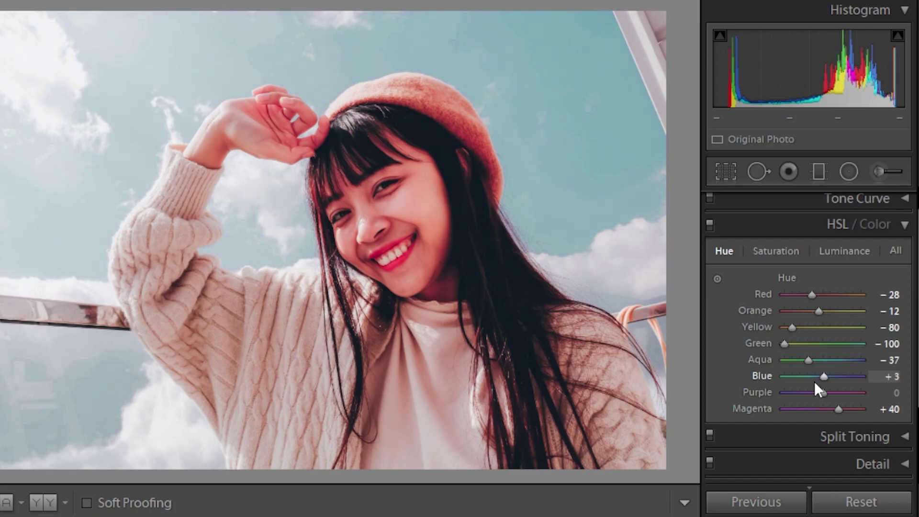
scroll(814, 381, "up", 2)
scroll(815, 381, "up", 1)
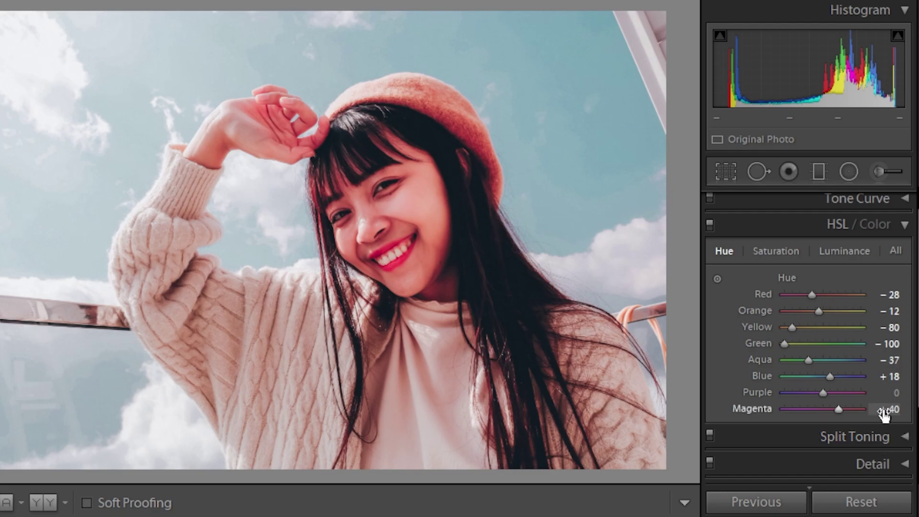
scroll(880, 420, "down", 2)
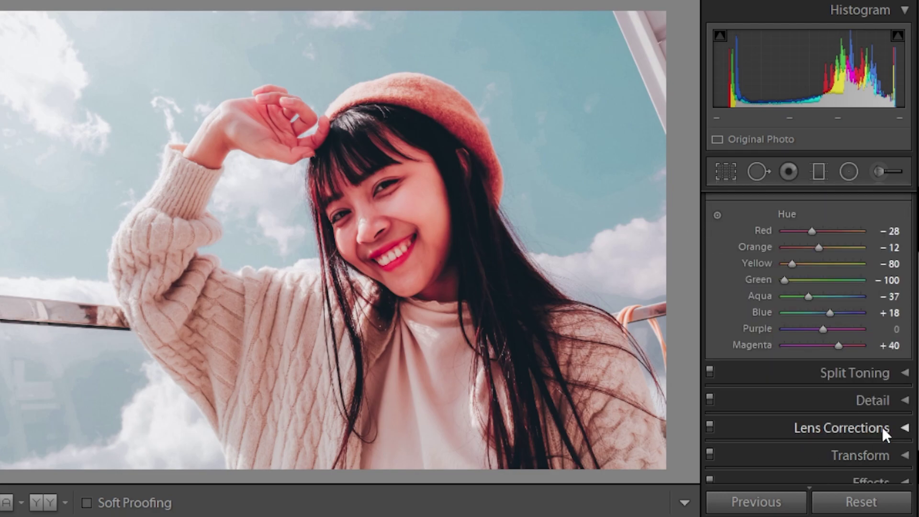
Step: Reset the Post-Crop Vignetting Amount to 0 and fold the Effects section
scroll(883, 427, "down", 2)
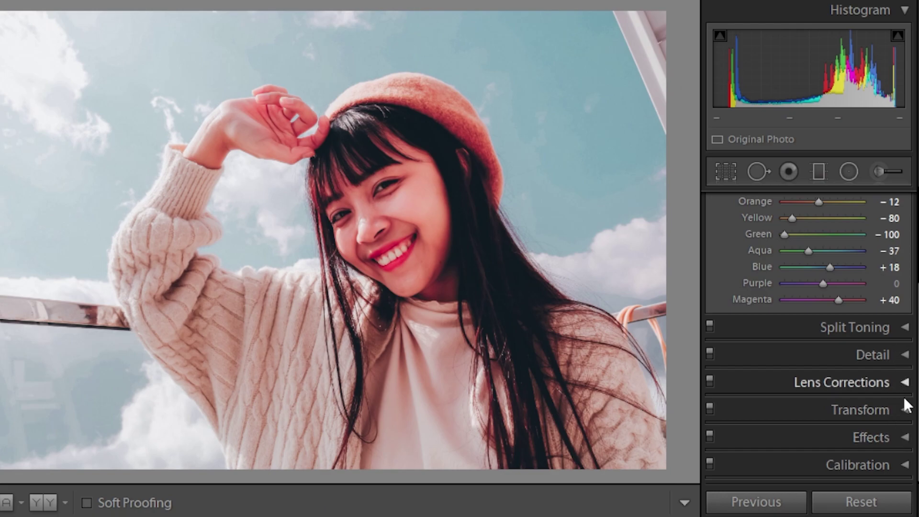
left_click(901, 437)
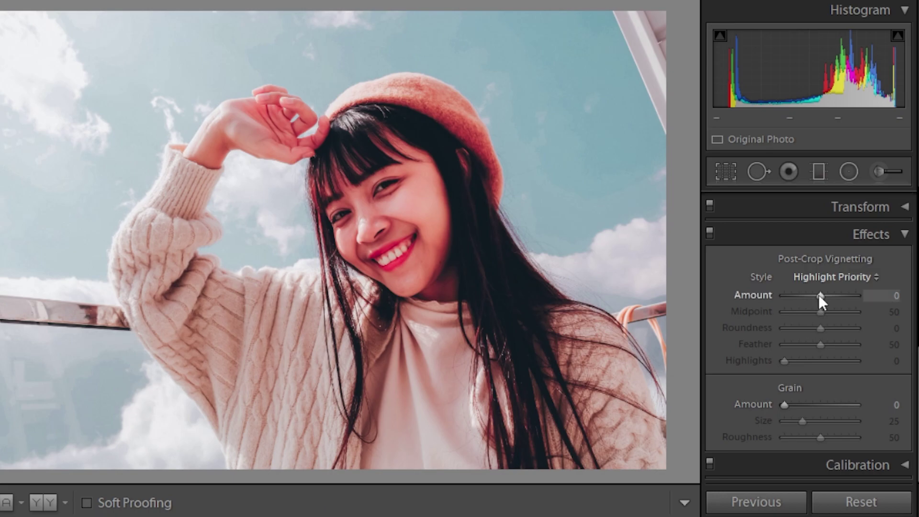
left_click_drag(820, 295, 824, 295)
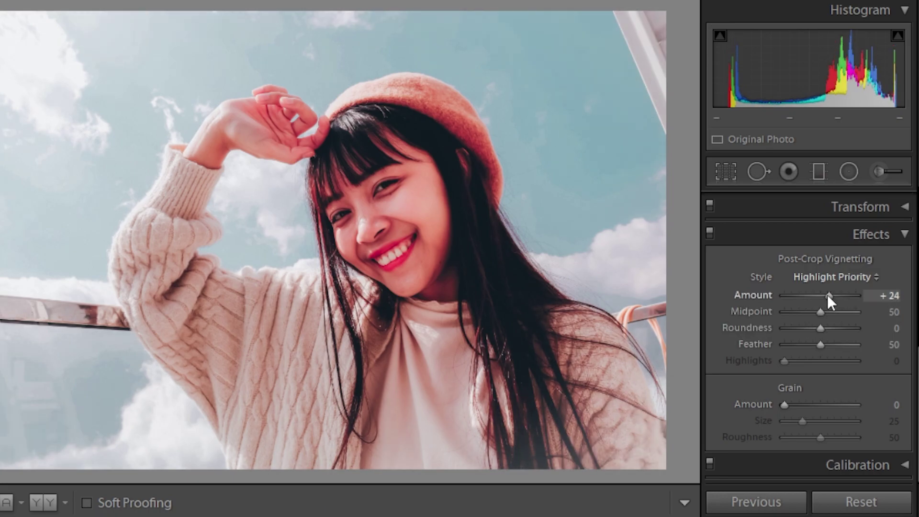
double_click(825, 295)
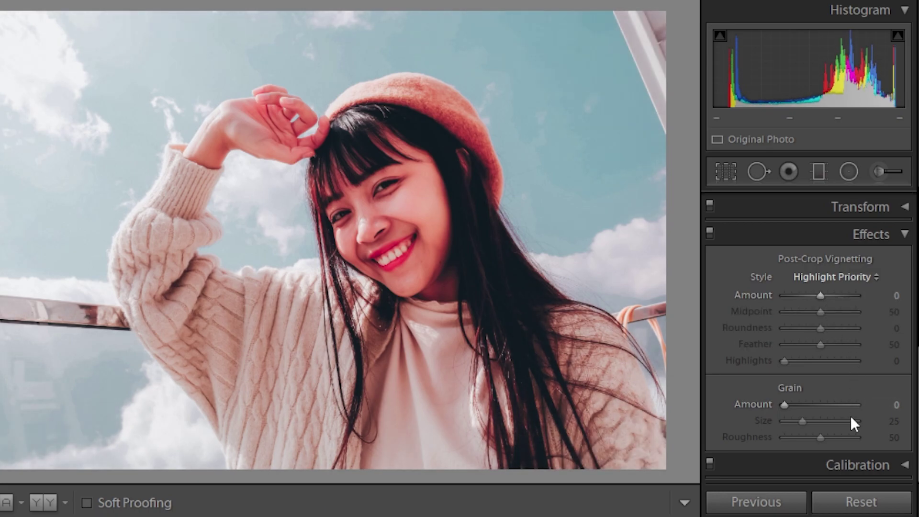
scroll(851, 418, "up", 3)
left_click(893, 339)
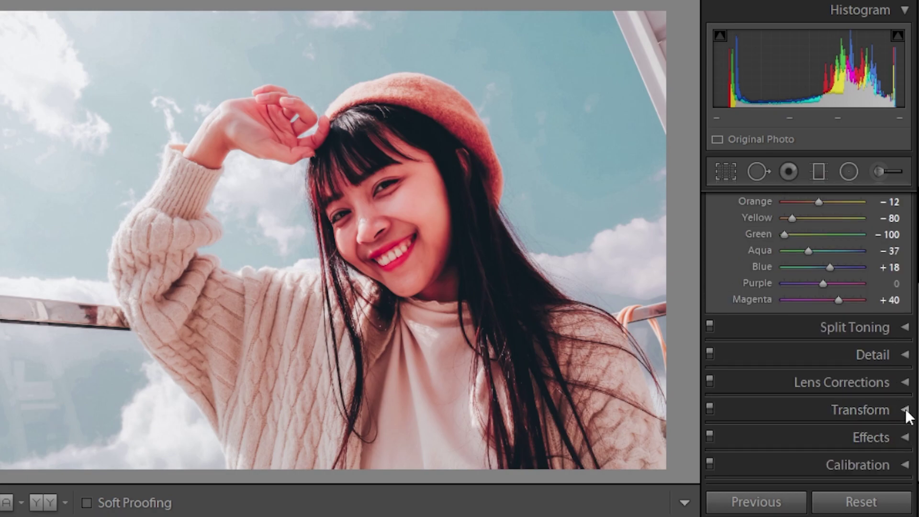
Step: Collapse the Transform, Detail and HSL/Color sections
left_click(905, 412)
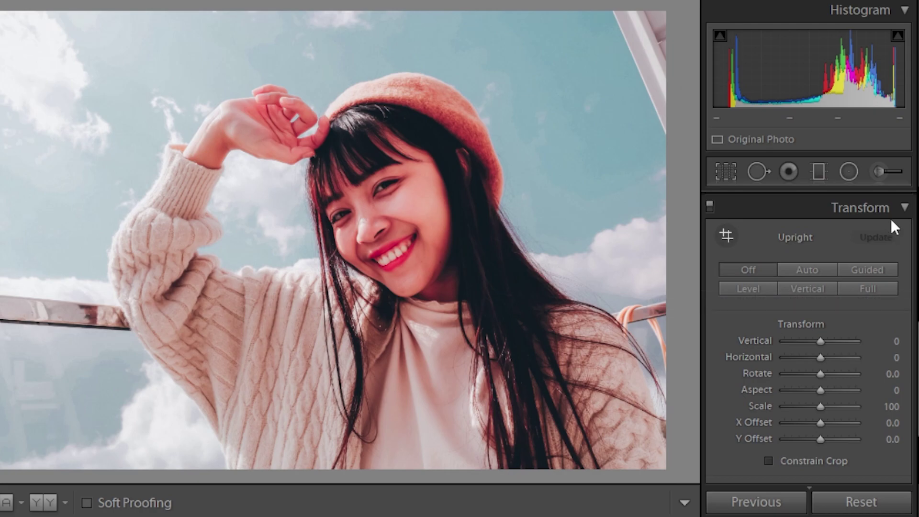
left_click(900, 207)
left_click(908, 355)
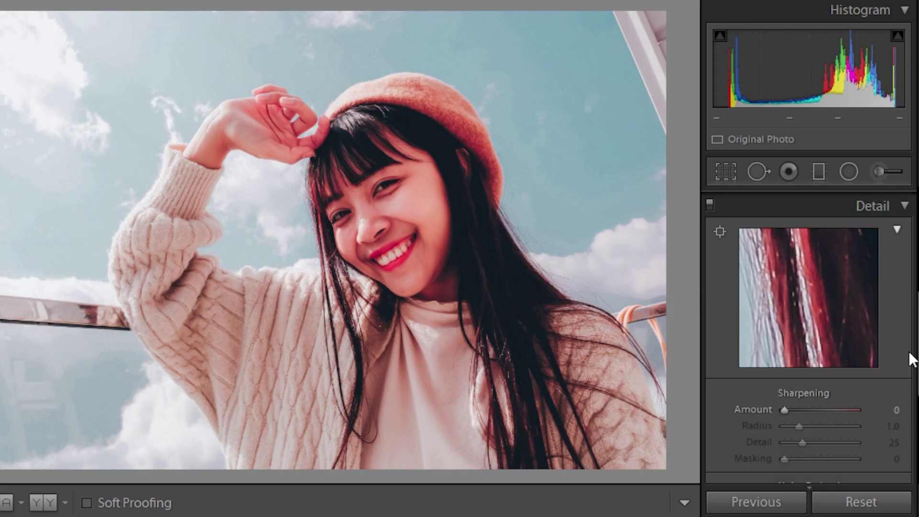
left_click(896, 229)
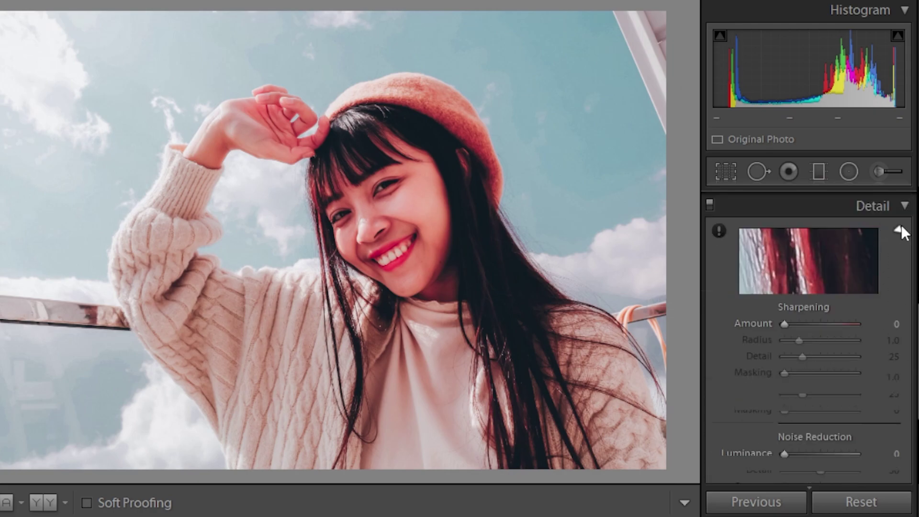
left_click(900, 206)
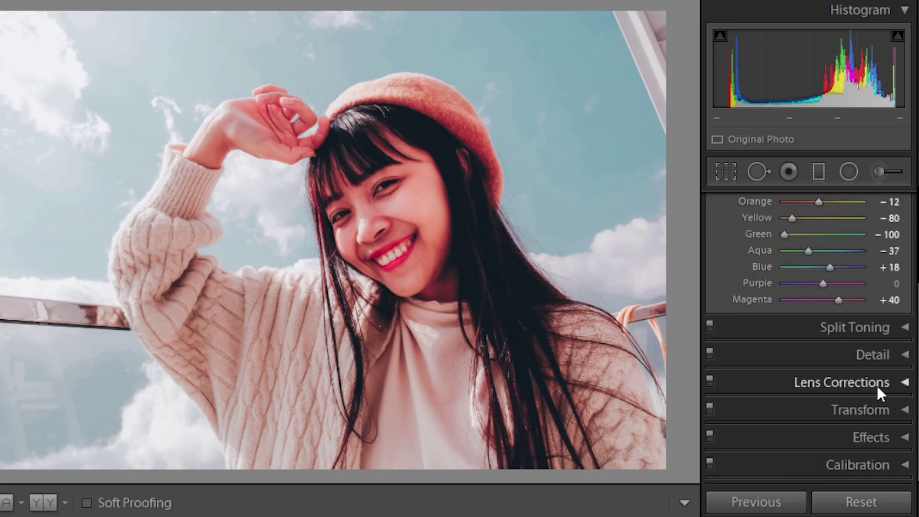
scroll(883, 413, "up", 2)
scroll(885, 418, "up", 2)
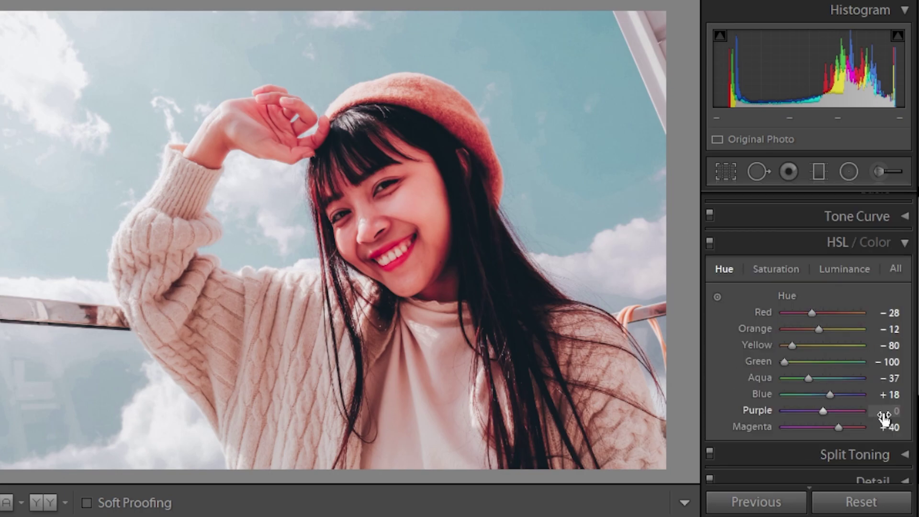
scroll(879, 414, "up", 1)
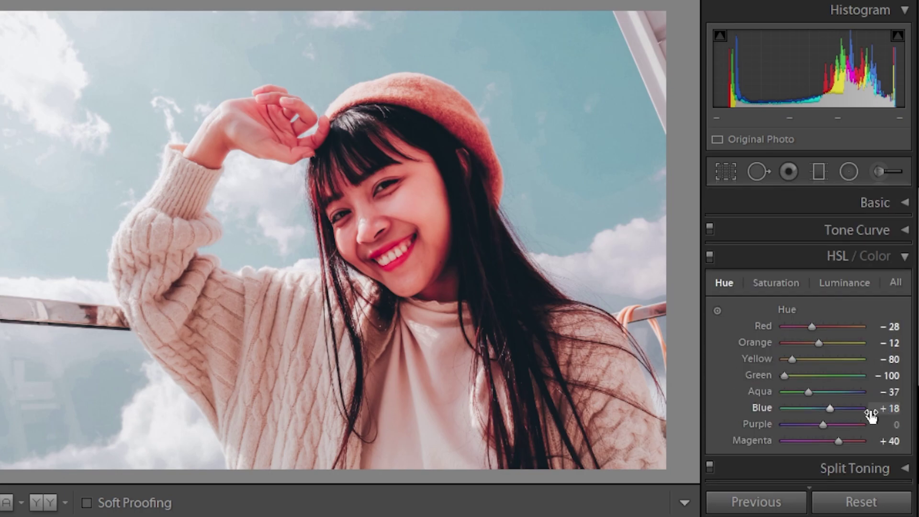
left_click(904, 258)
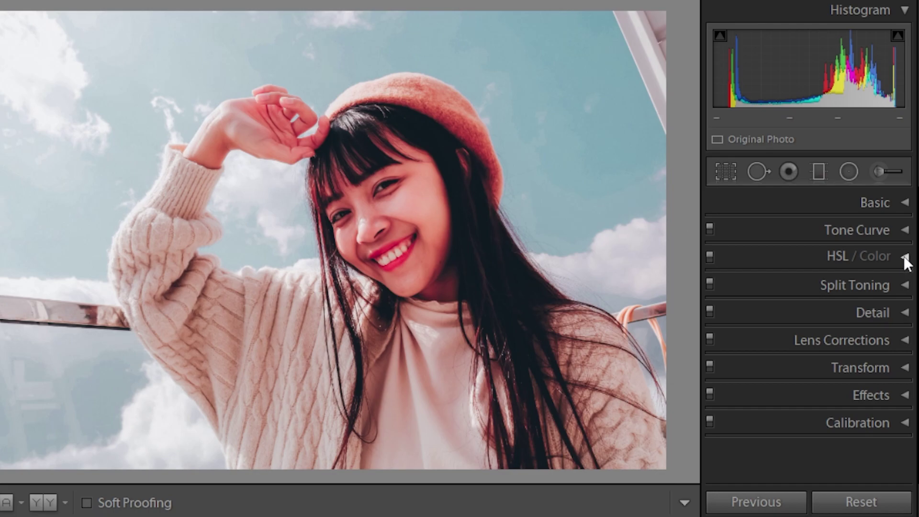
Step: Build a custom RGB point curve darkening the midtones, top endpoint at 92.2/100.0
left_click(902, 224)
left_click_drag(780, 358, 785, 363)
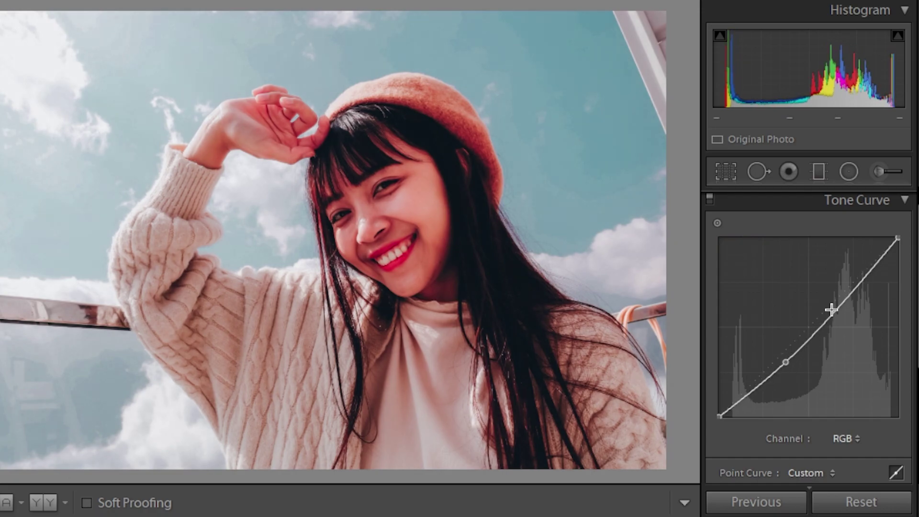
left_click_drag(844, 302, 858, 306)
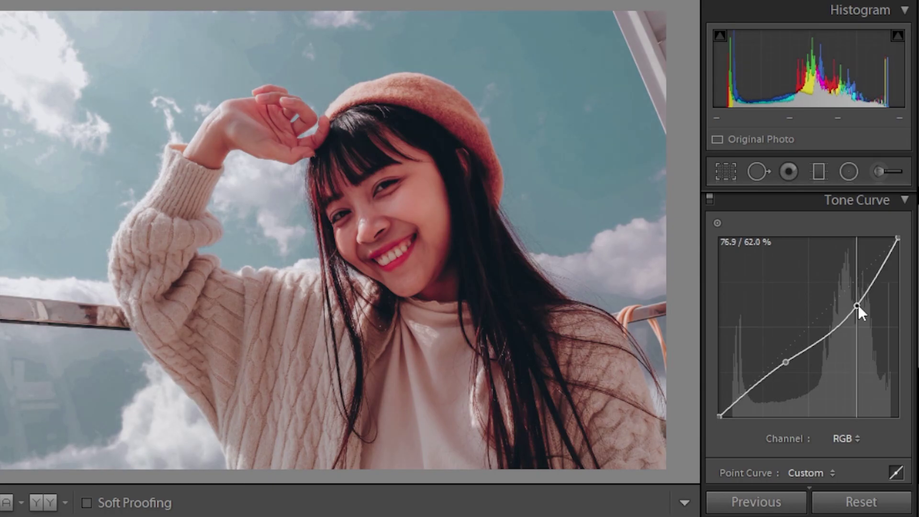
left_click_drag(858, 306, 855, 305)
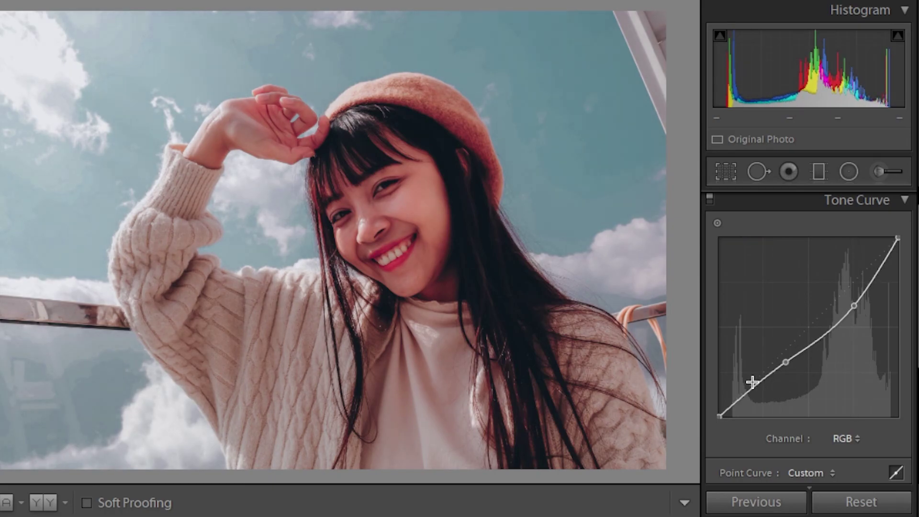
left_click_drag(749, 389, 756, 390)
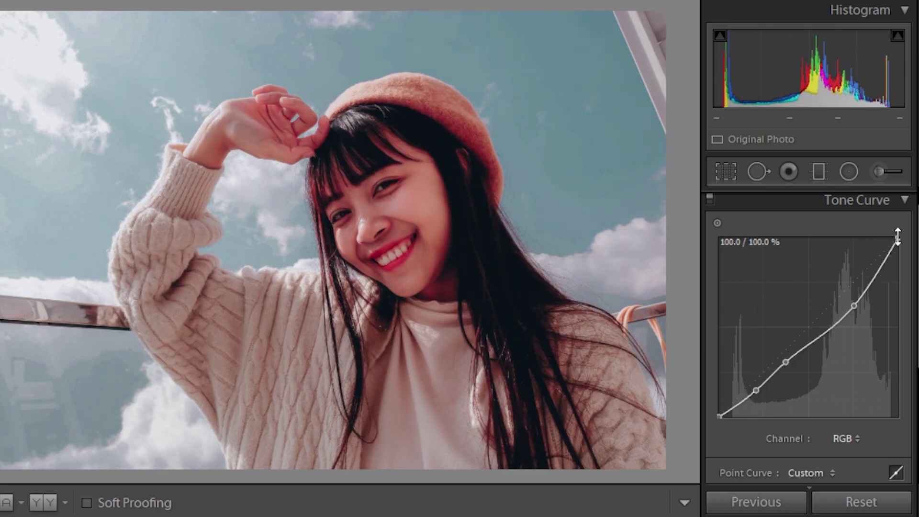
left_click_drag(898, 238, 881, 237)
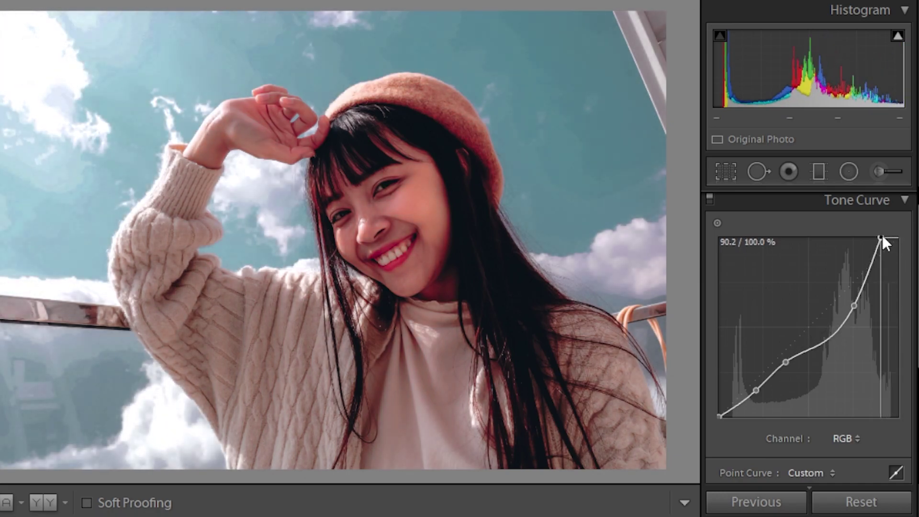
left_click_drag(882, 238, 891, 238)
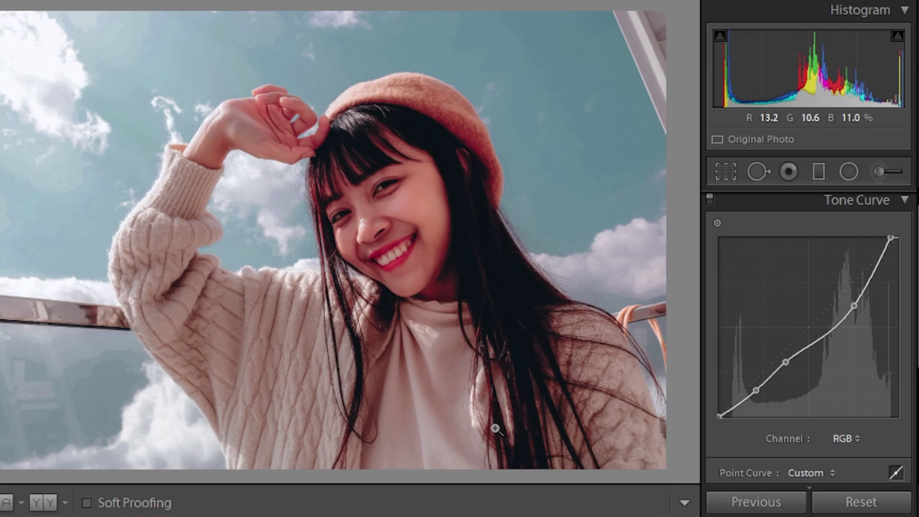
scroll(883, 235, "up", 1)
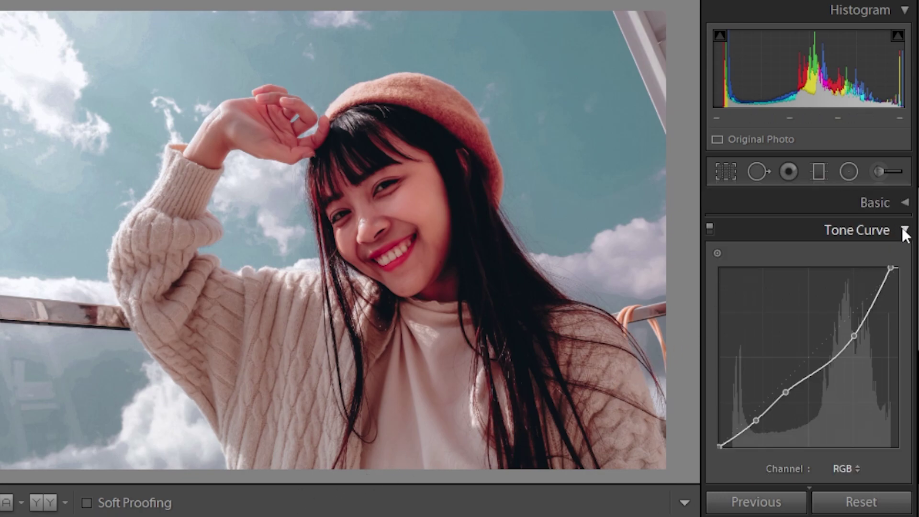
Step: Fold the Tone Curve, open Basic and start raising Clarity
left_click(903, 230)
left_click(906, 201)
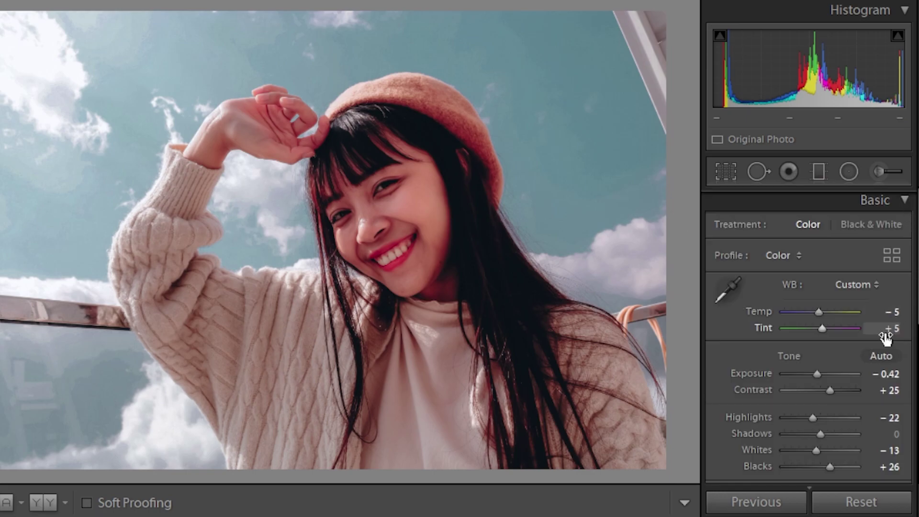
scroll(886, 337, "down", 5)
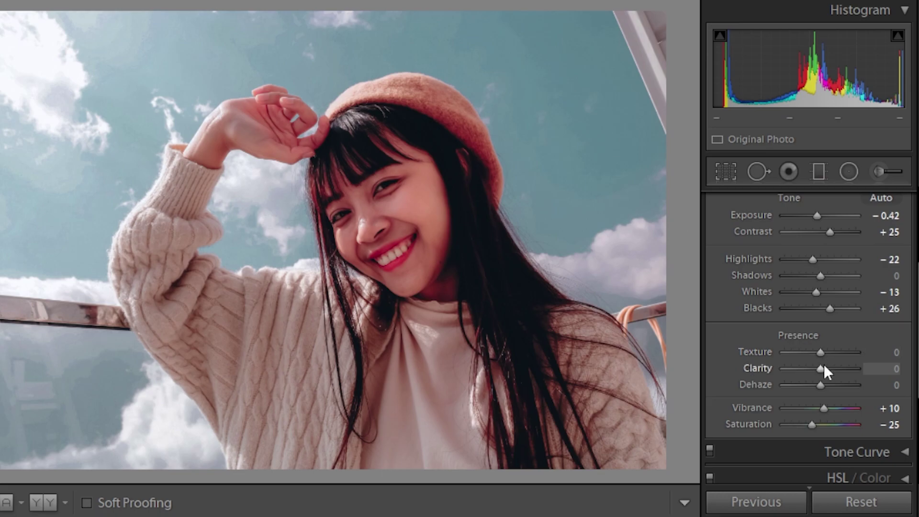
key("Up")
key("Up")
key("Up")
key("Up")
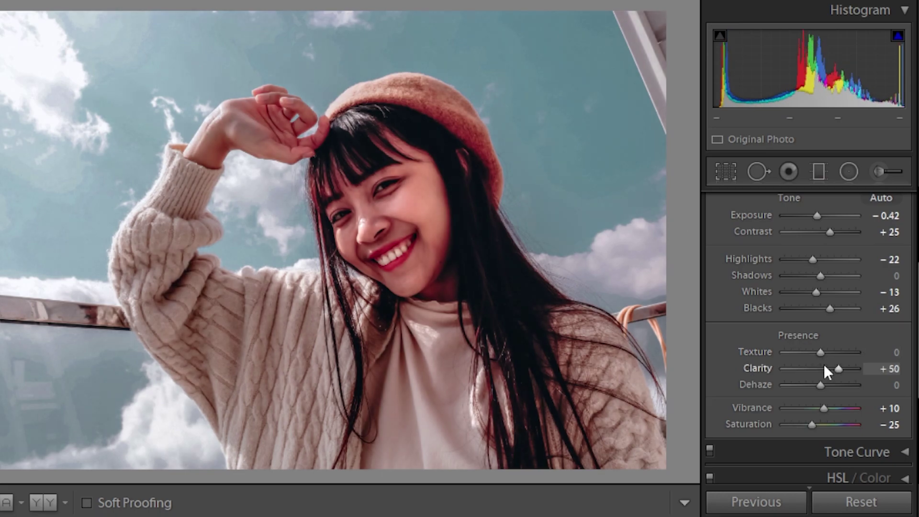
key("Down")
key("Up")
key("Up")
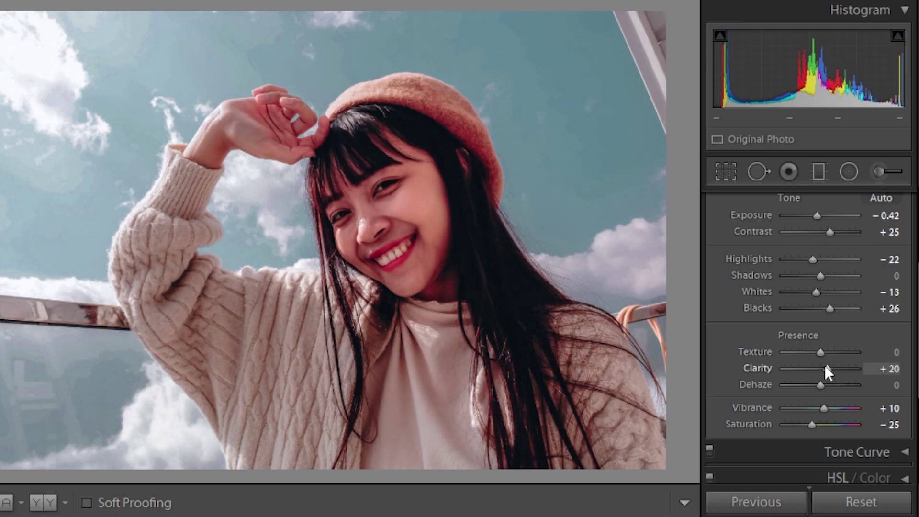
key("Up")
key("Up")
Step: Set Texture to +15
key("Up")
key("Up")
key("Up")
key("Up")
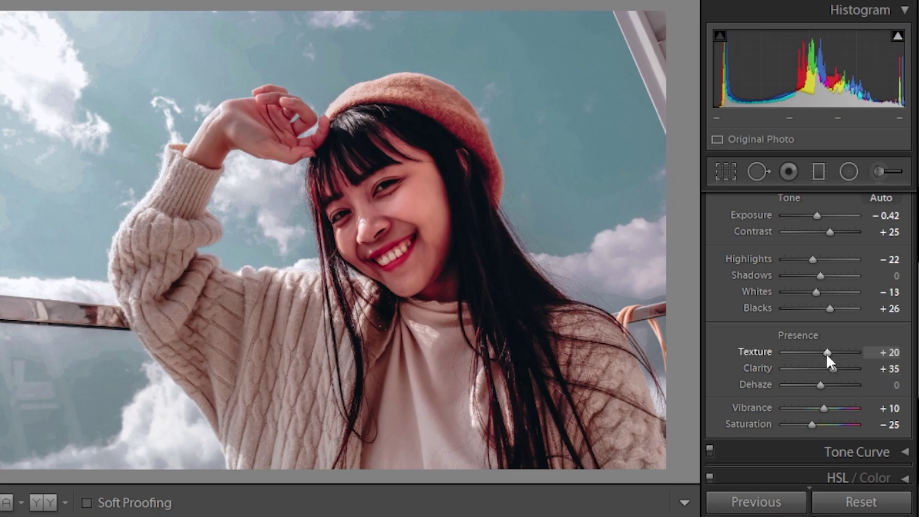
key("Up")
key("Up")
key("Up")
key("shift+Up")
key("shift+Up")
key("shift+Up")
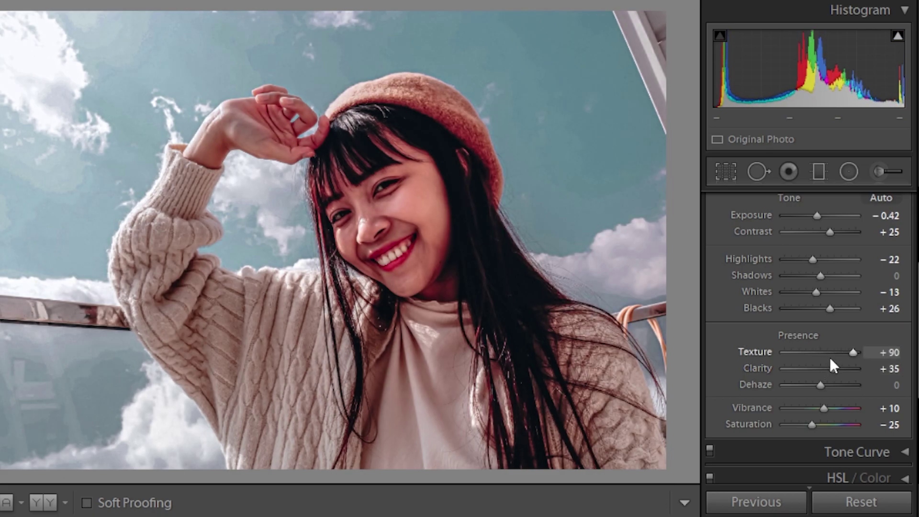
key("shift+Down")
key("shift+Down")
key("Down")
key("shift+Down")
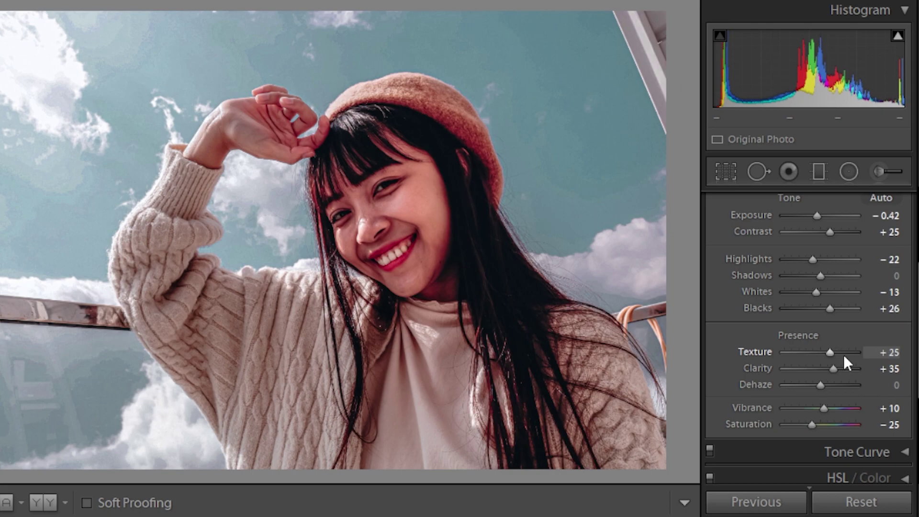
key("Down")
key("Down")
Step: Raise Clarity to +45 and leave Dehaze at 0 after trying other values
key("Up")
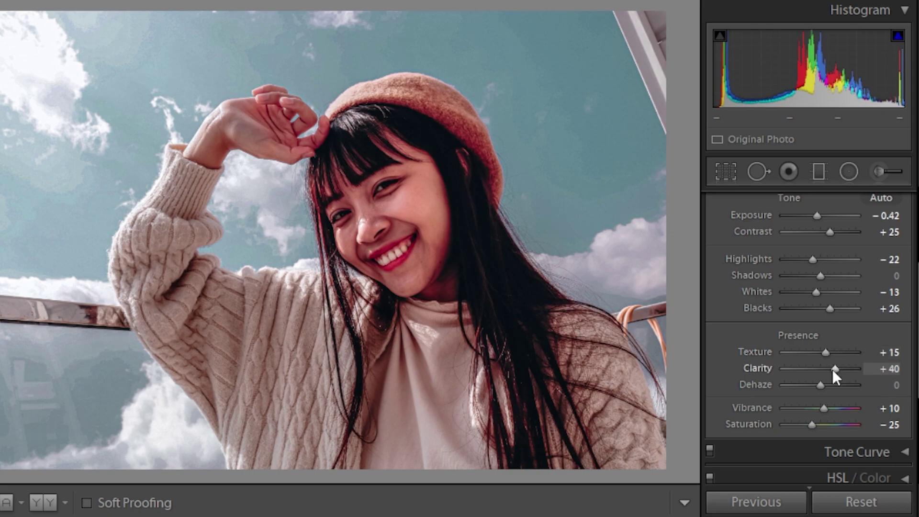
key("Up")
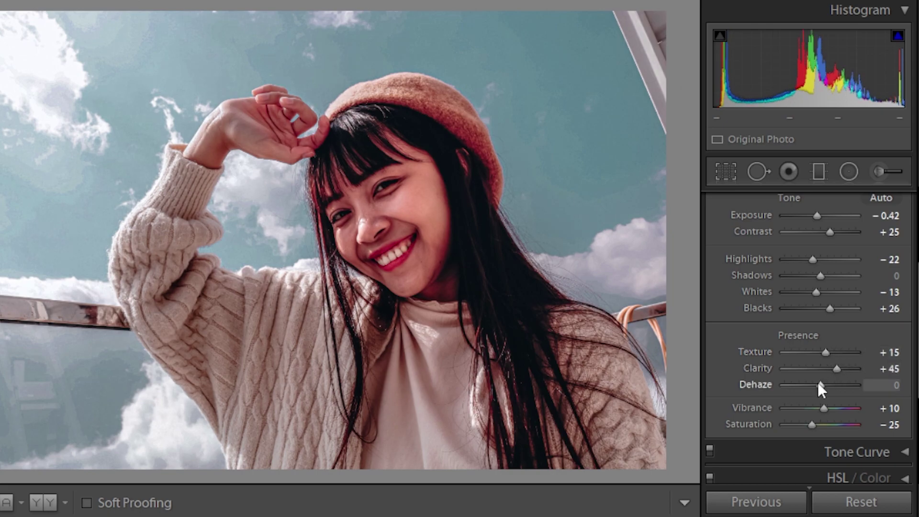
key("Up")
key("shift+Up")
key("Up")
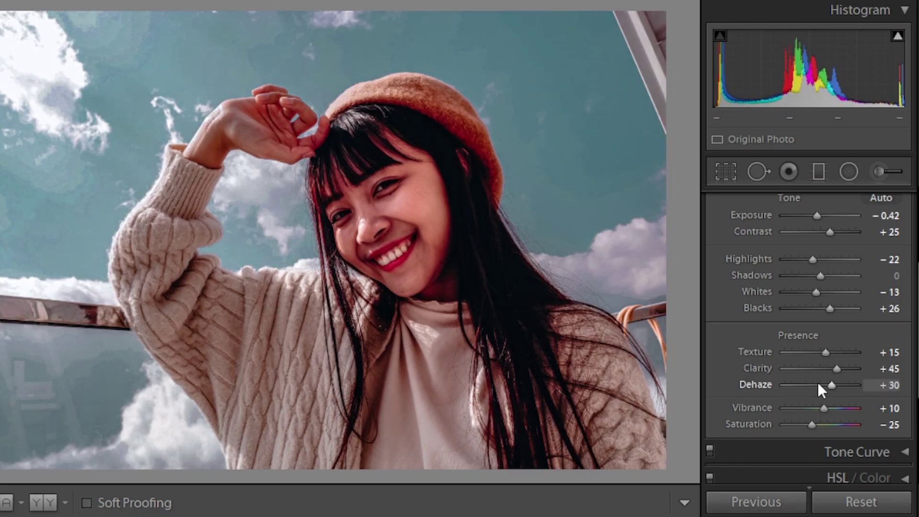
key("Down")
key("Down")
key("Down")
key("Down")
key("Down")
key("Down")
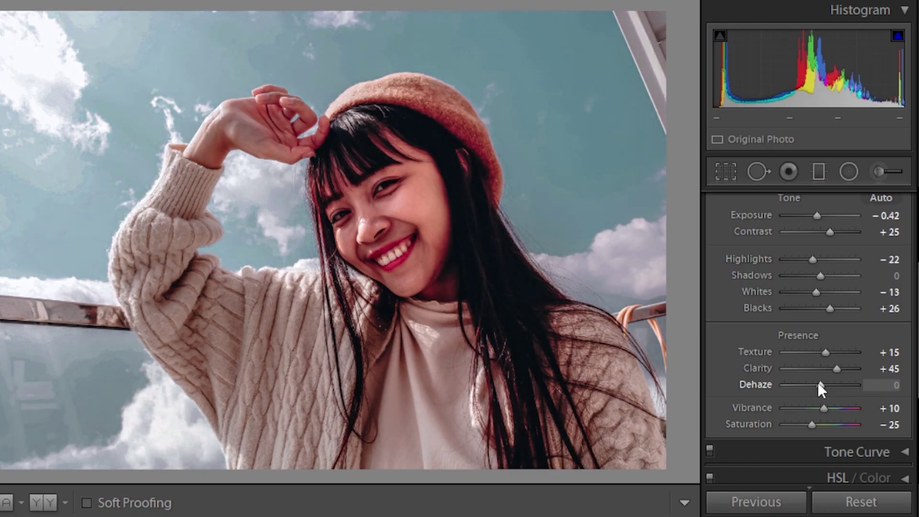
key("Down")
key("Down")
key("Up")
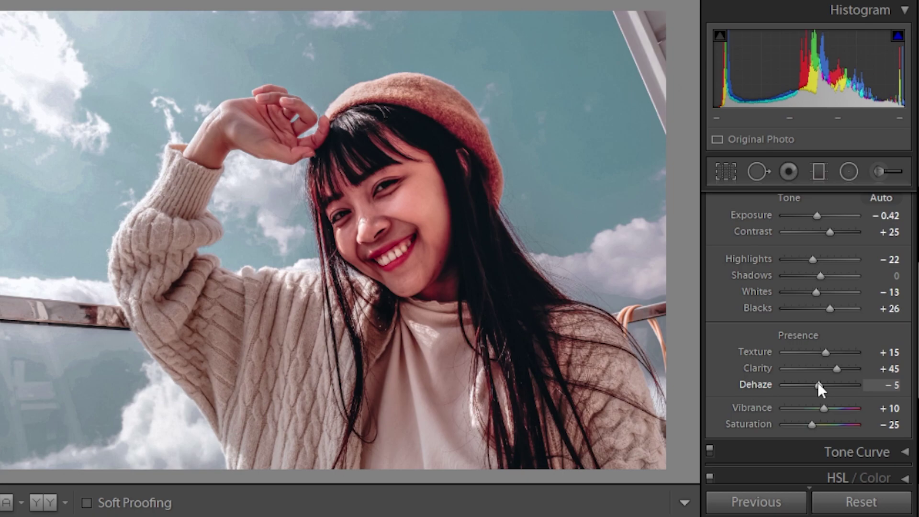
key("Up")
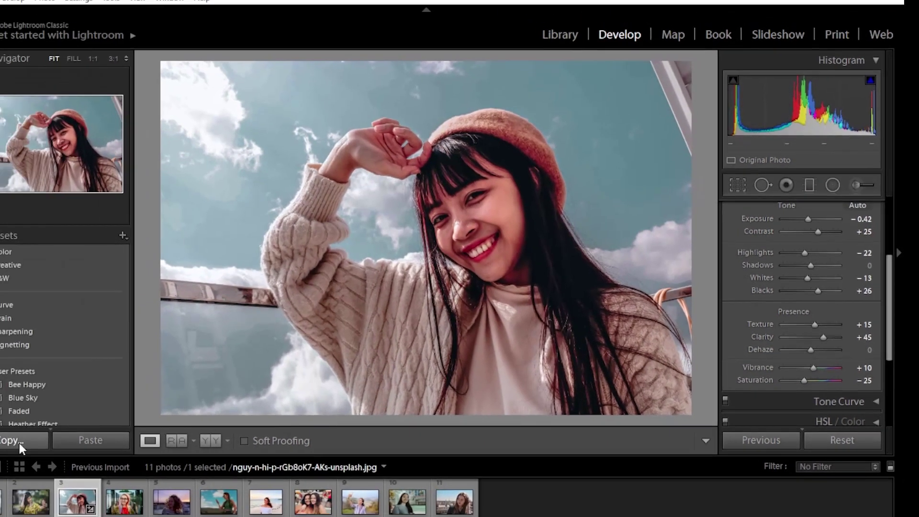
Step: Save a 'Selfie' preset in User Presets, then copy the portrait's develop settings
left_click(19, 442)
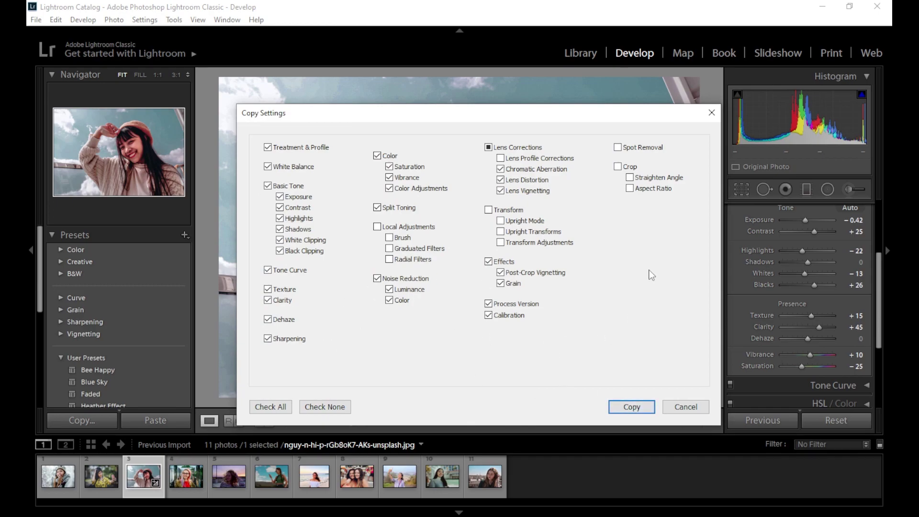
left_click(712, 112)
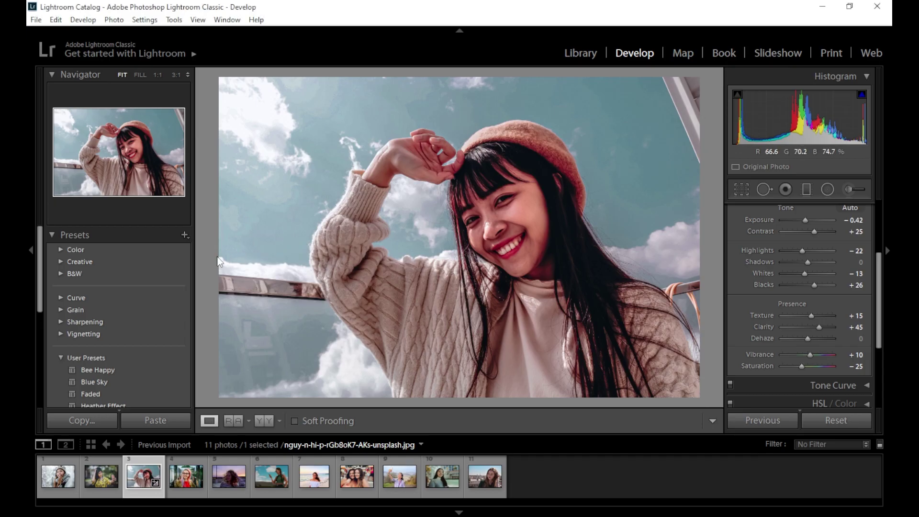
left_click(184, 235)
left_click(225, 250)
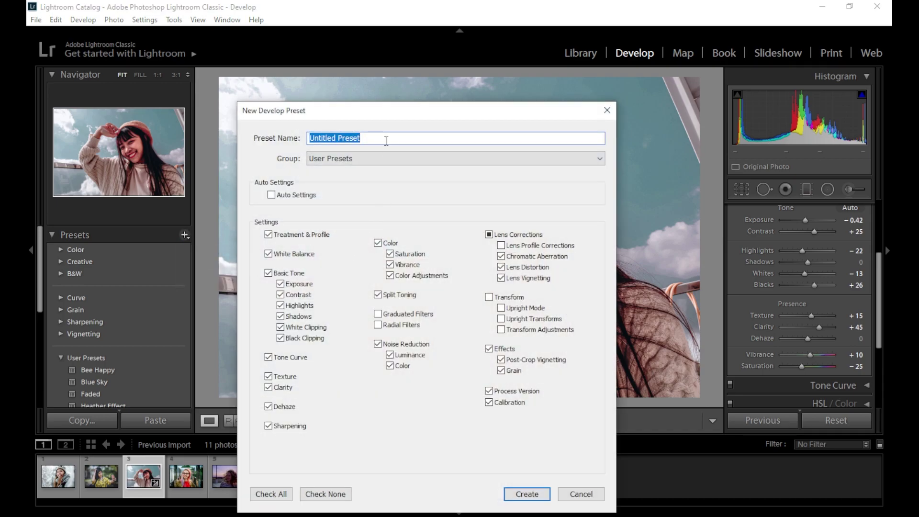
type("Selfie")
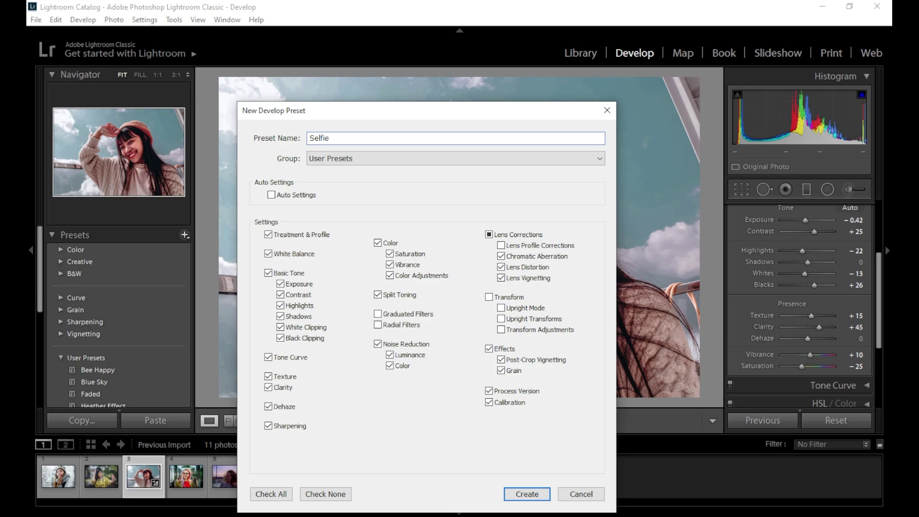
key("Return")
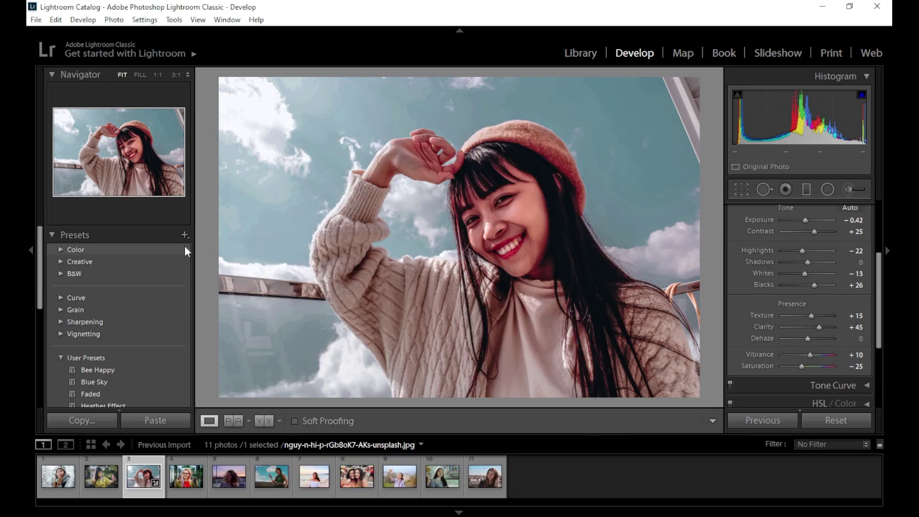
left_click(81, 422)
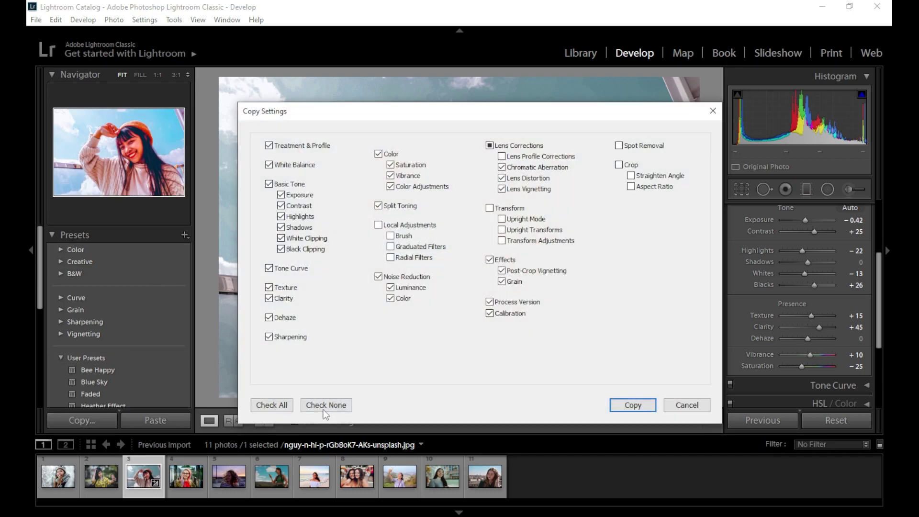
key("Return")
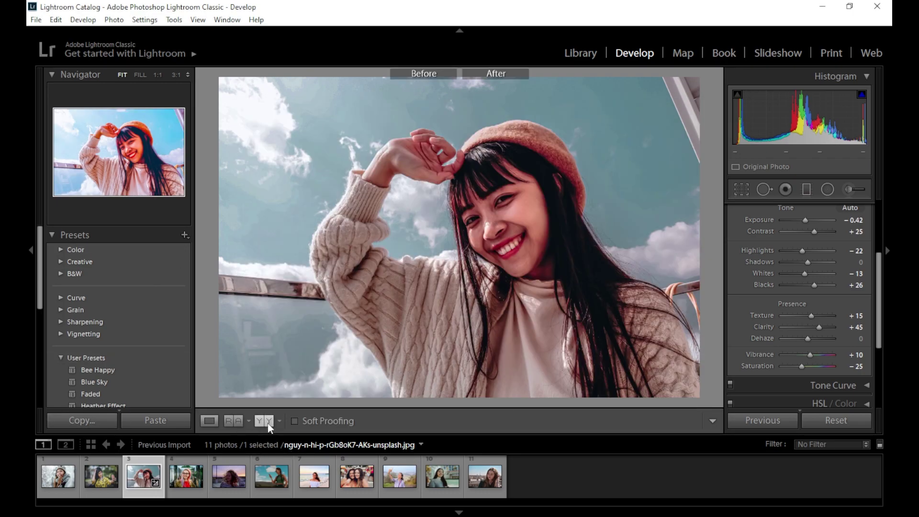
Step: Switch to Before/After left-right and paste settings onto the winter, yellow-shirt and pink-hair photos
left_click(268, 424)
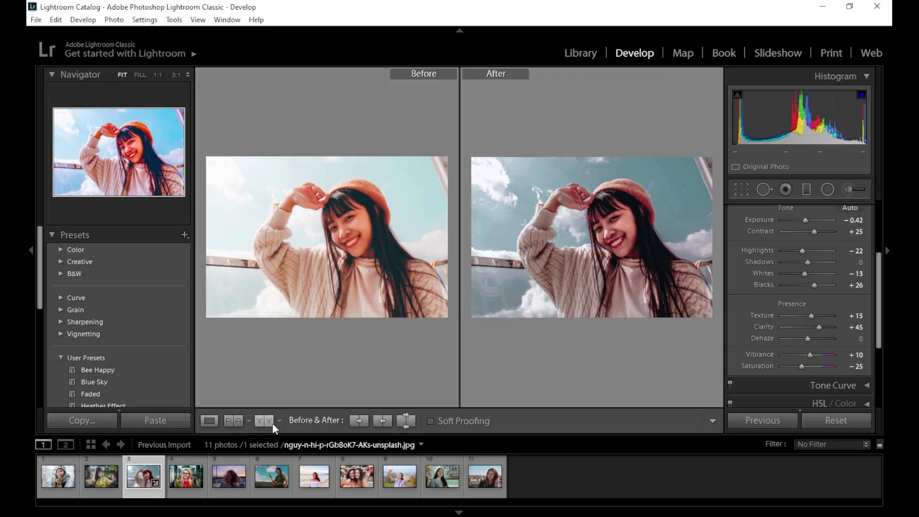
left_click(58, 476)
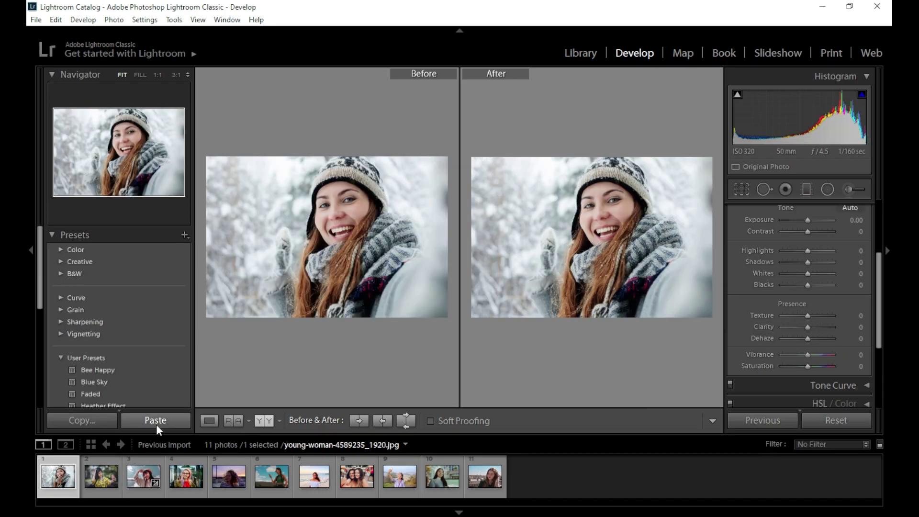
left_click(156, 424)
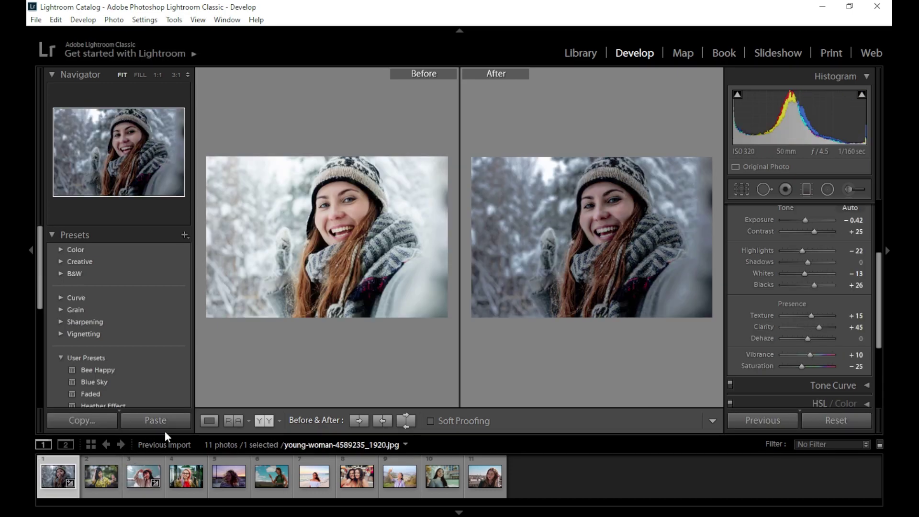
left_click(97, 491)
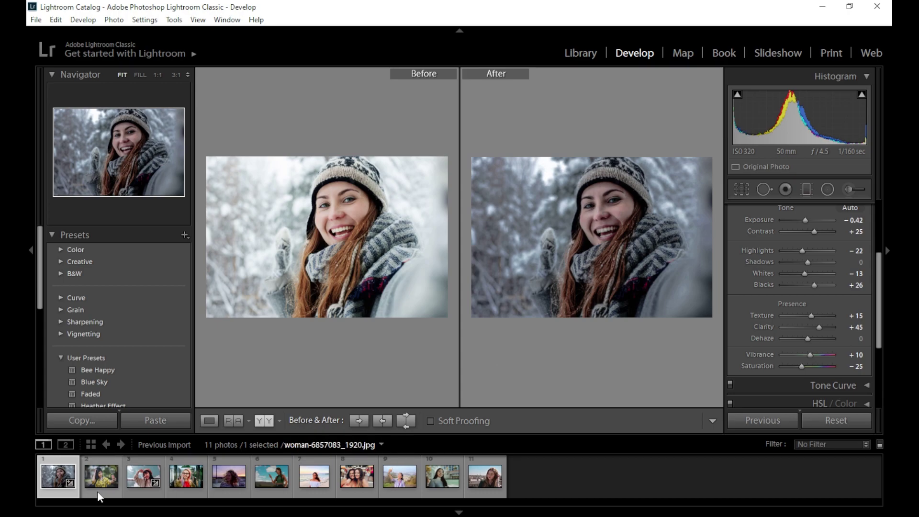
left_click(153, 422)
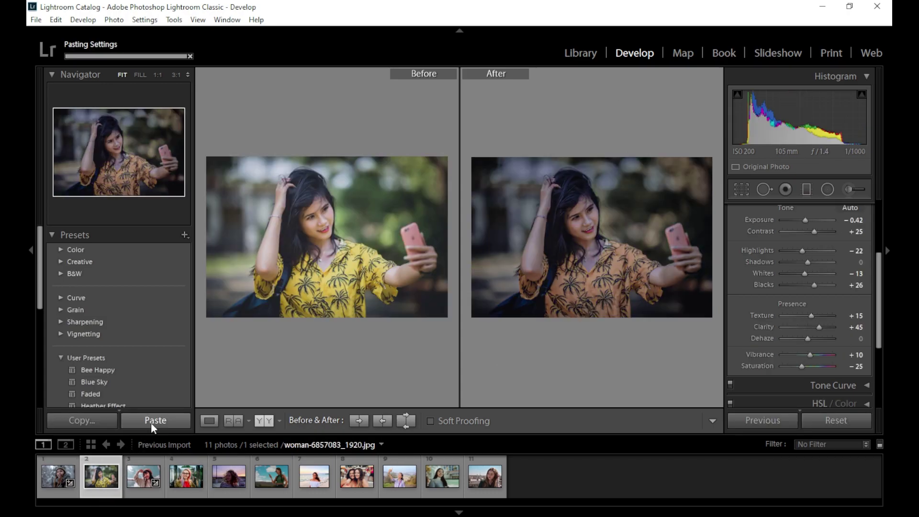
left_click(149, 479)
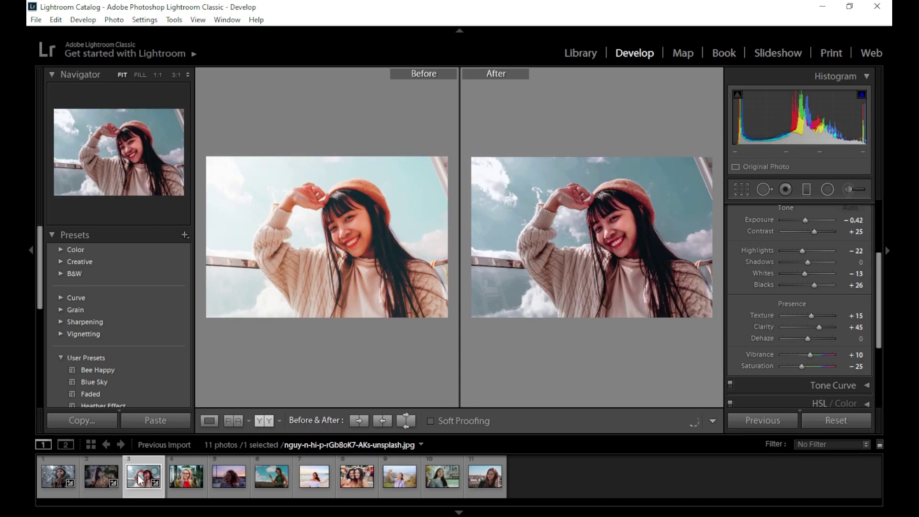
left_click(178, 477)
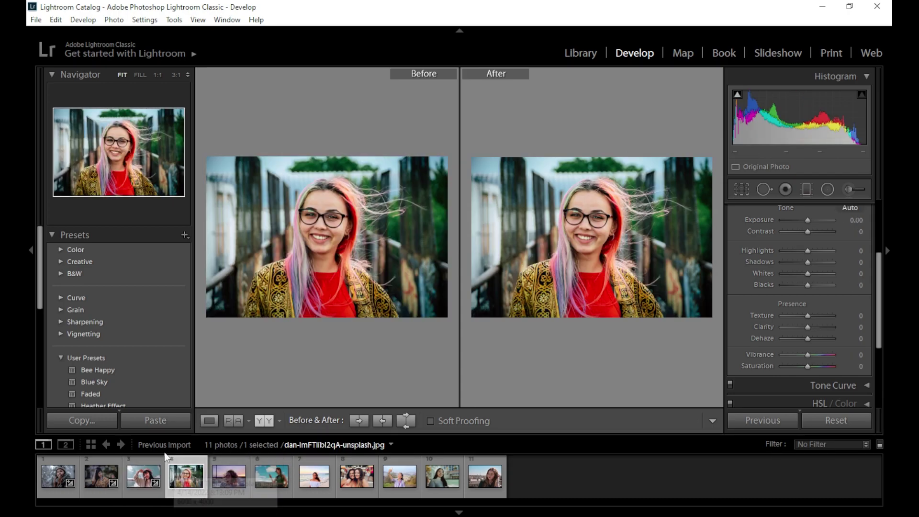
left_click(165, 421)
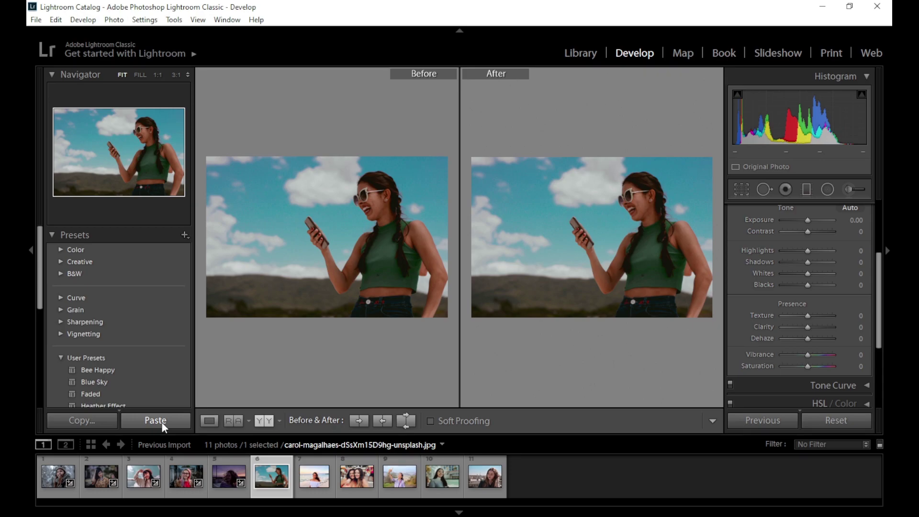
Step: Paste settings onto the green-top, two-friends, mountaintop, tenth and rooftop photos
left_click(162, 423)
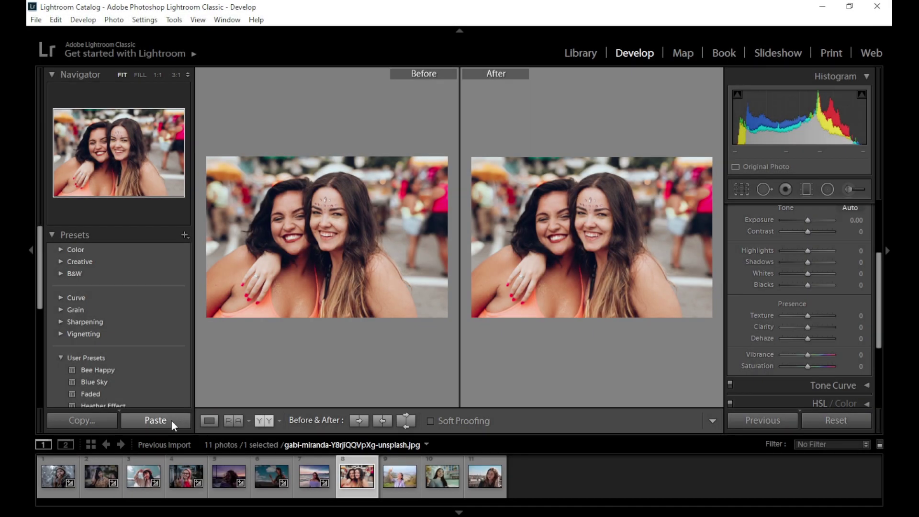
left_click(171, 421)
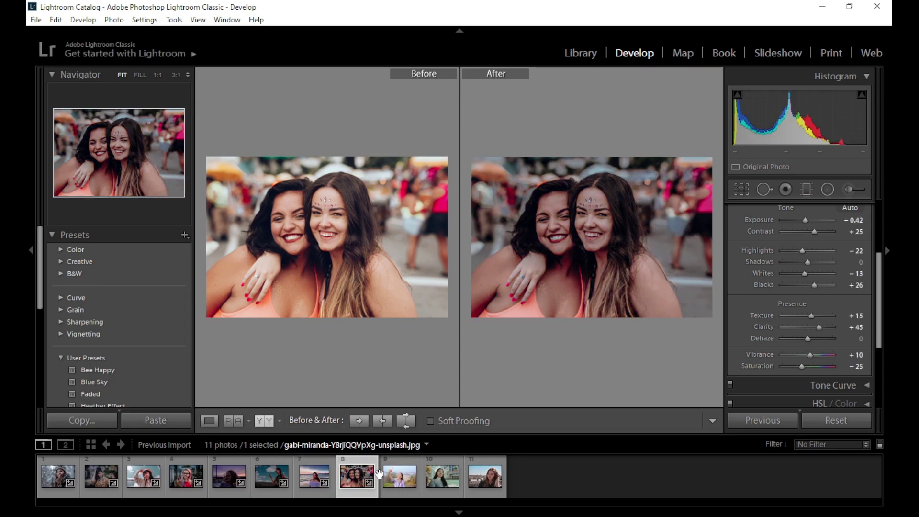
left_click(379, 474)
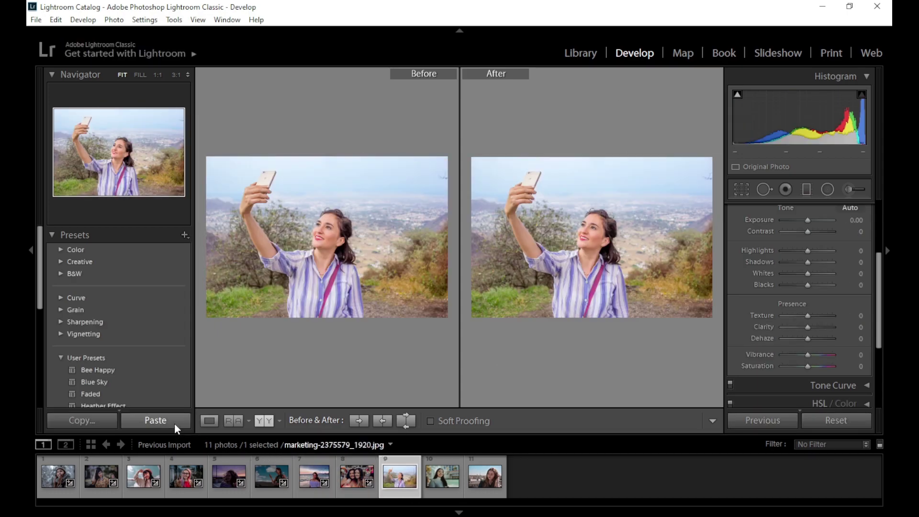
left_click(174, 423)
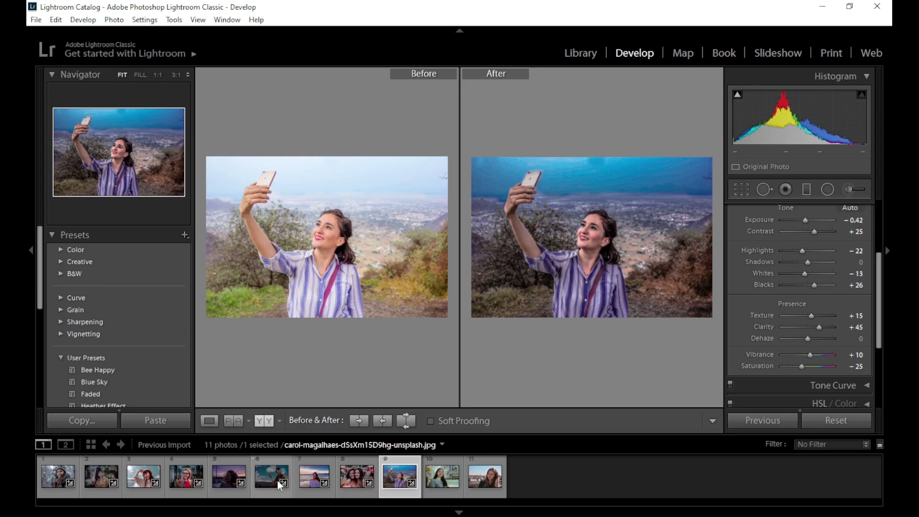
key("Right")
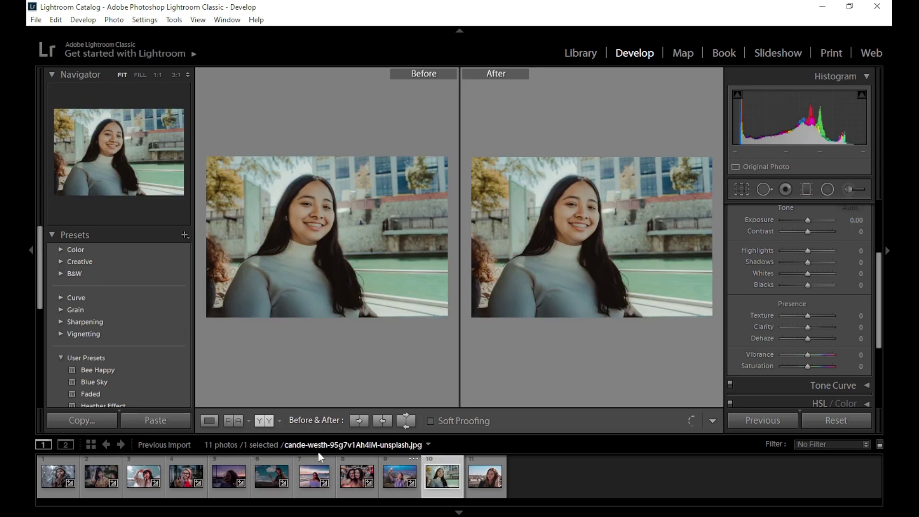
left_click(171, 421)
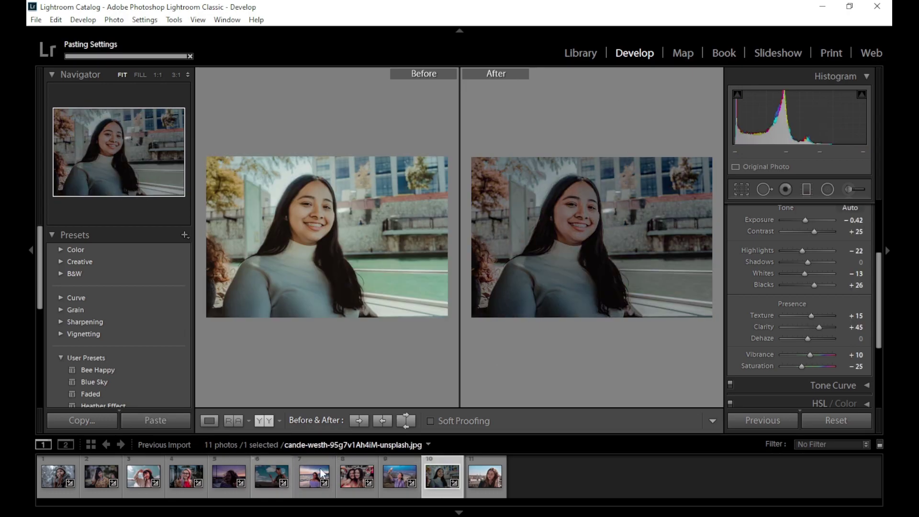
left_click(485, 483)
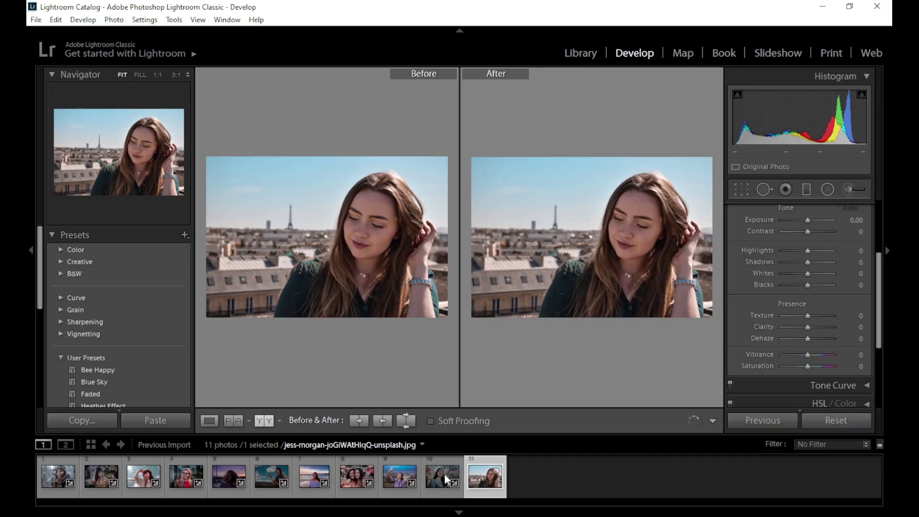
left_click(178, 417)
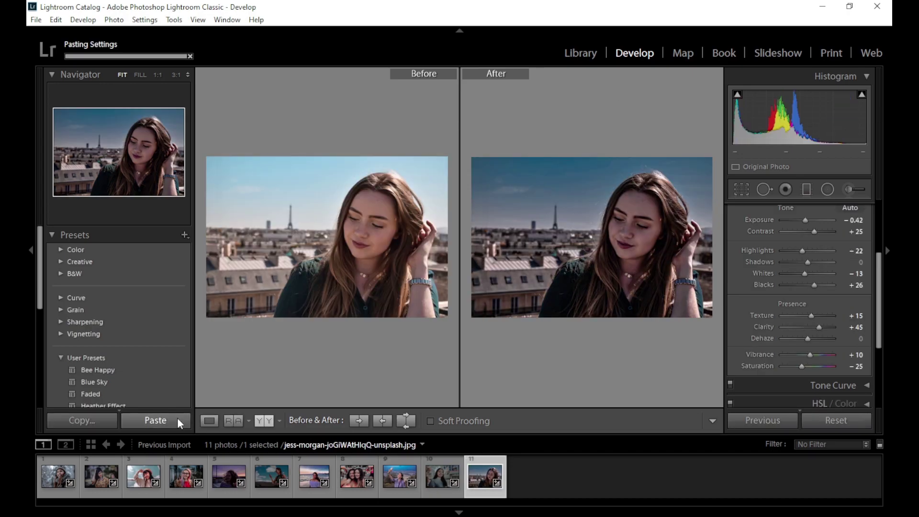